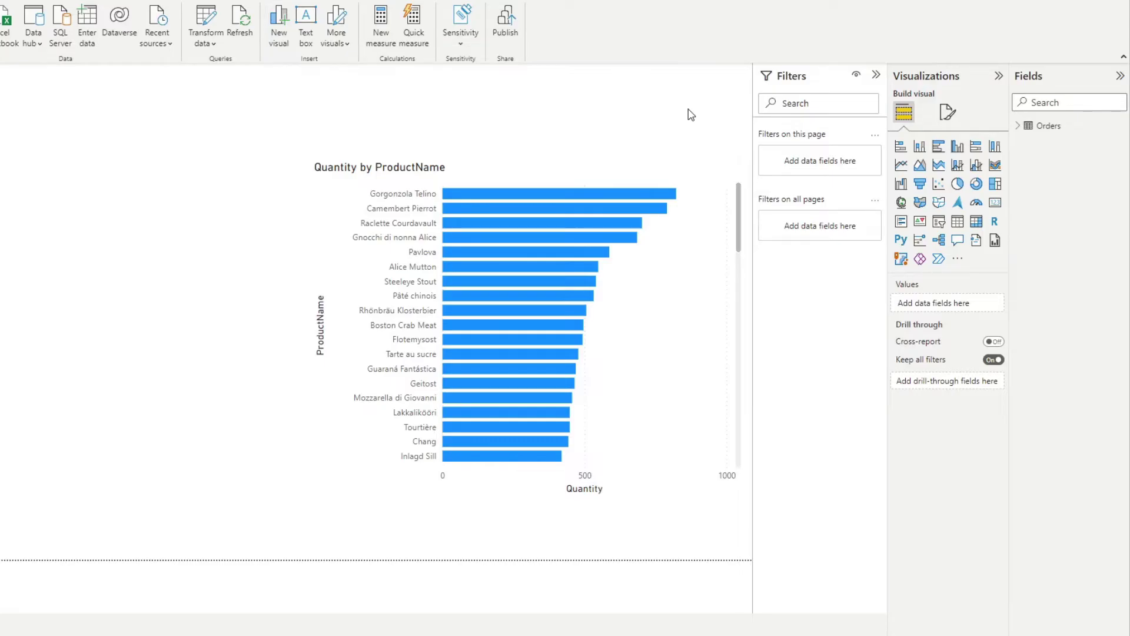
Expand the Orders table's fields, then bring up the Troubleshooting folder in File Explorer.
{"action": "left_click", "coordinate": [1016, 126]}
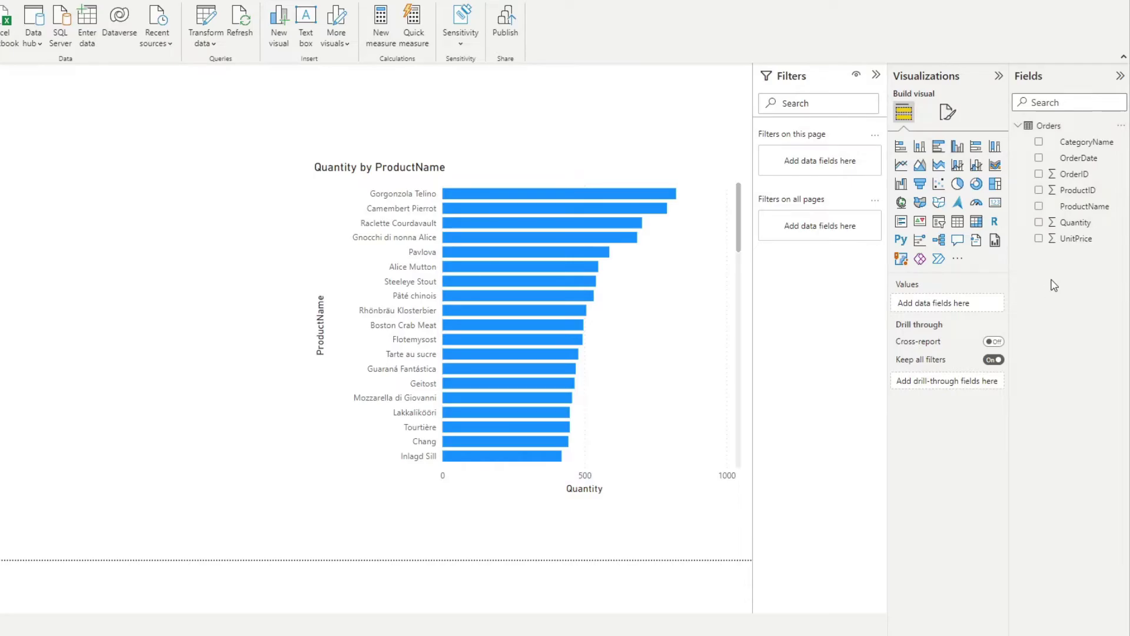
{"action": "key", "text": "alt+Tab"}
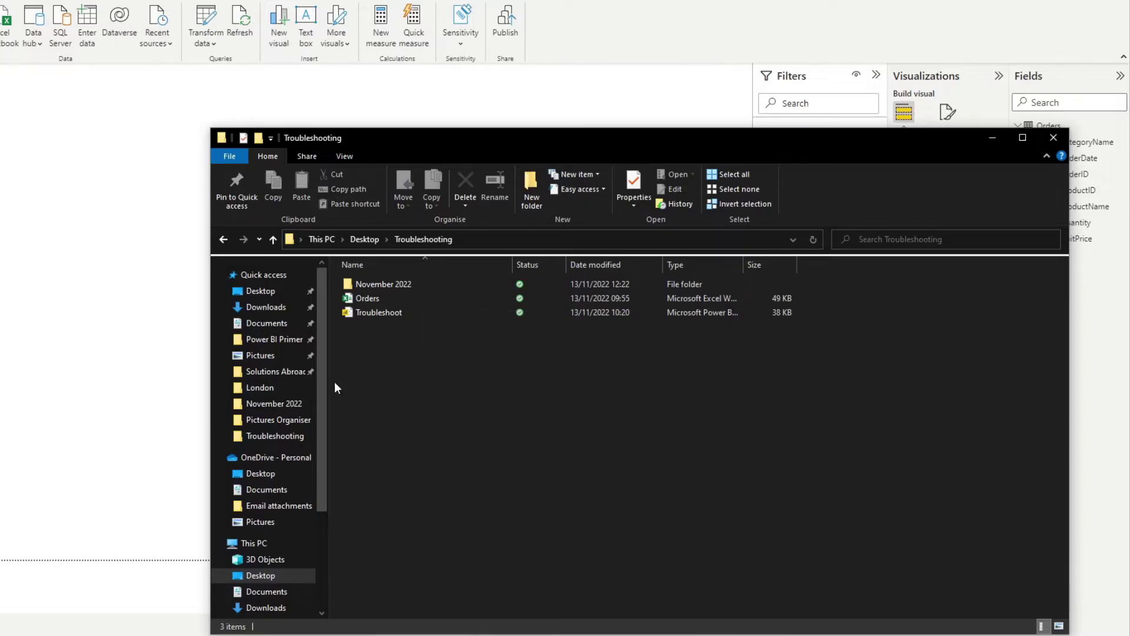
Drag Orders.xlsx into the November 2022 folder and return to the Power BI report.
{"action": "left_click", "coordinate": [144, 338]}
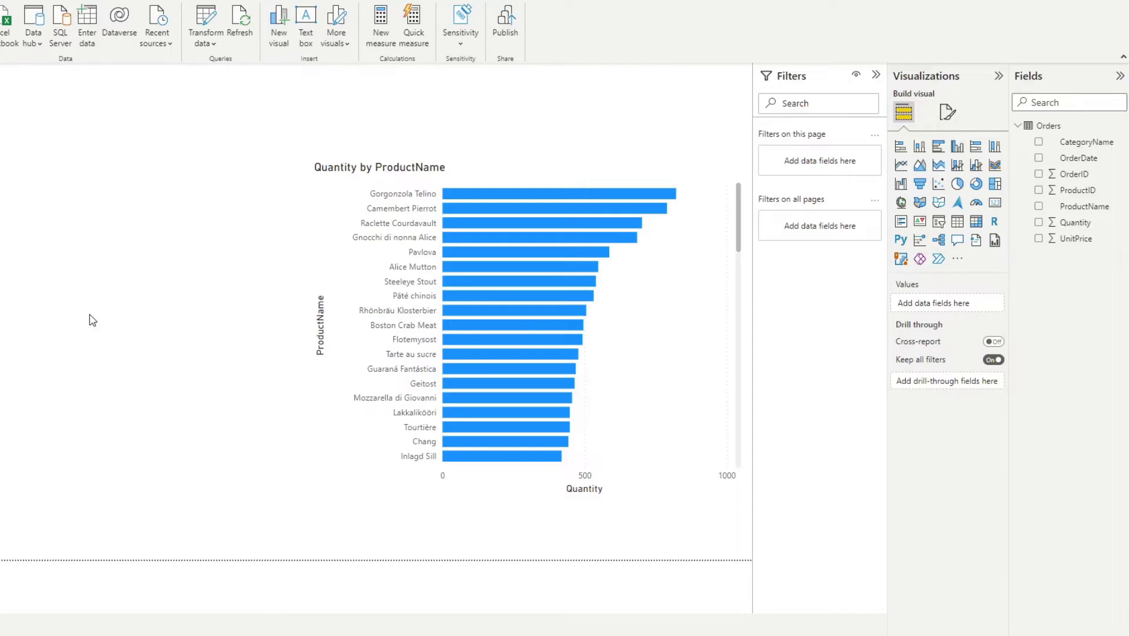
{"action": "key", "text": "alt+Tab"}
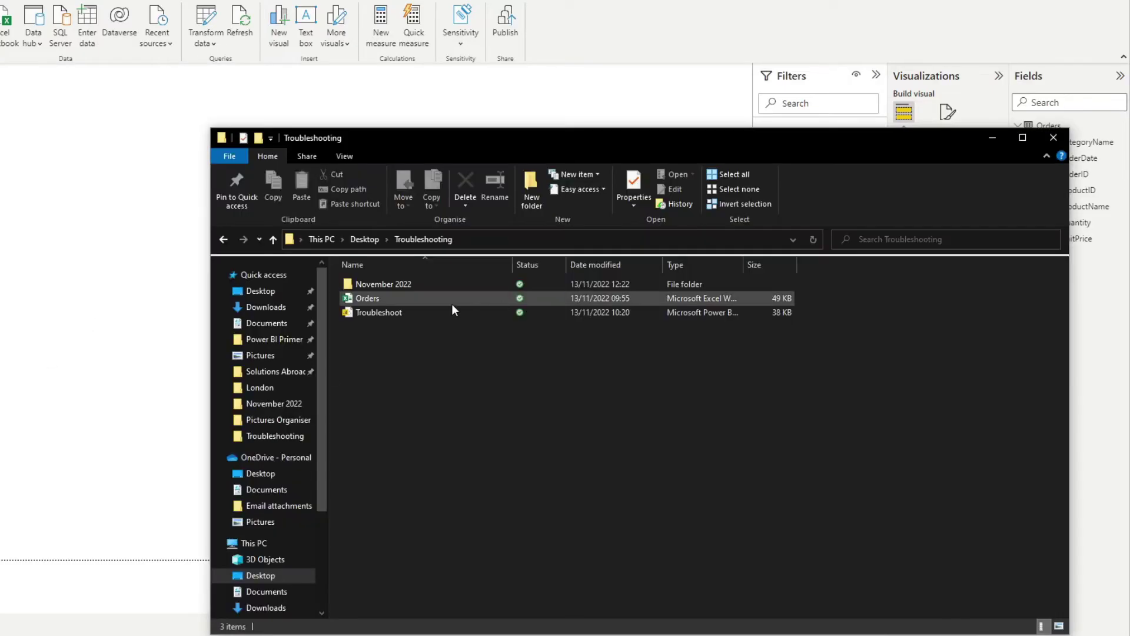
{"action": "left_click_drag", "start_coordinate": [379, 299], "coordinate": [408, 288]}
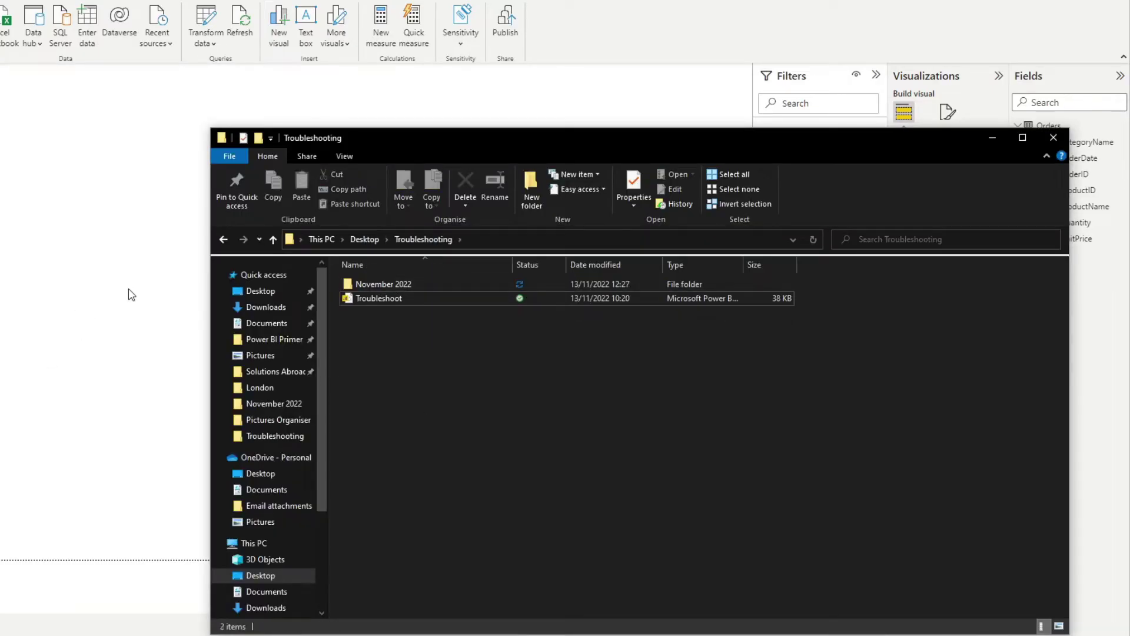
{"action": "left_click", "coordinate": [137, 237]}
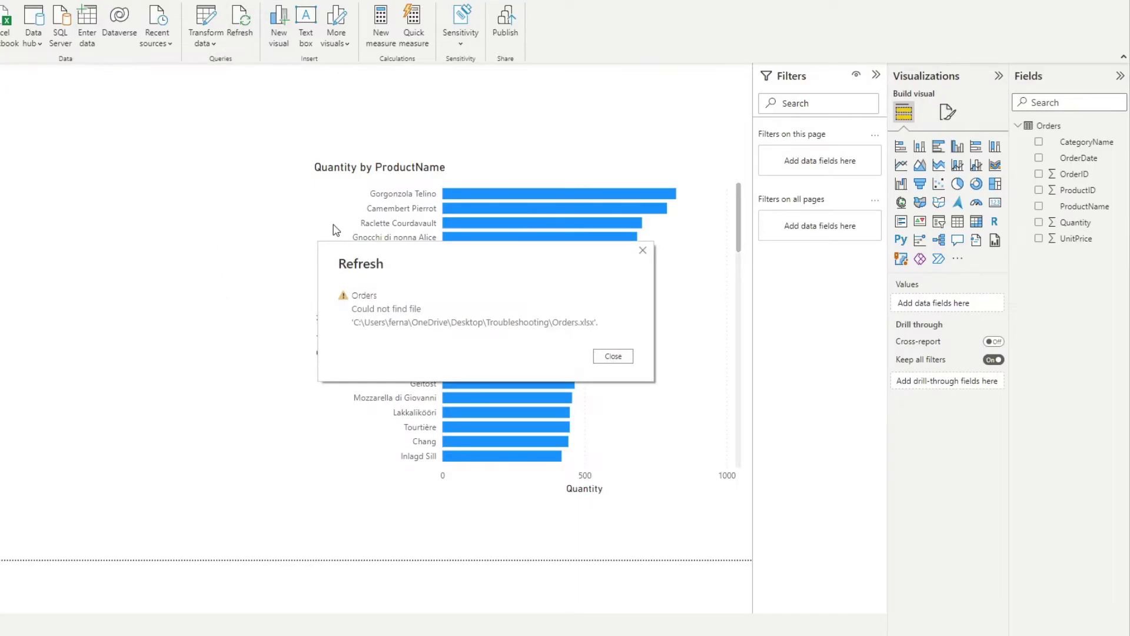
Close the missing Orders.xlsx refresh error and open the Orders query in Power Query Editor.
{"action": "left_click_drag", "start_coordinate": [339, 250], "coordinate": [251, 200]}
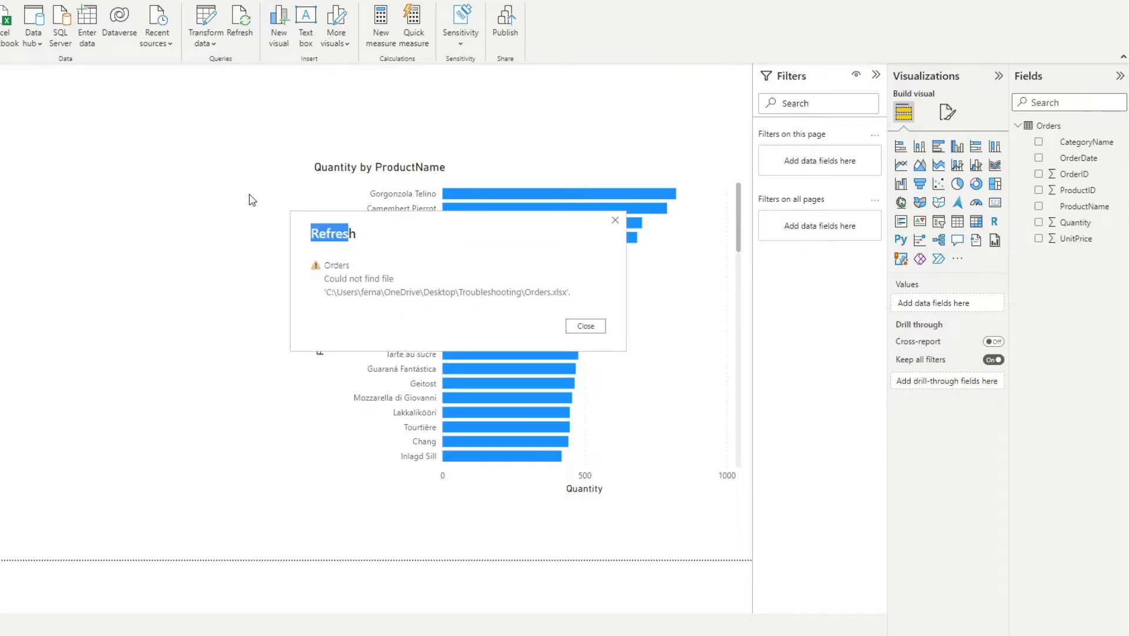
{"action": "left_click", "coordinate": [379, 282]}
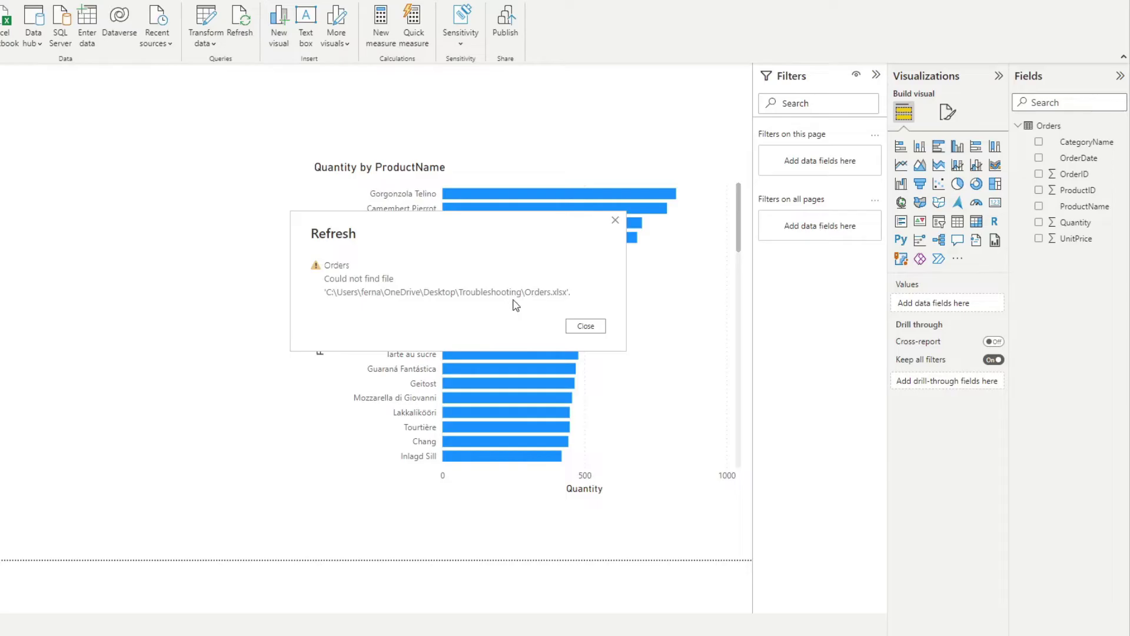
{"action": "left_click", "coordinate": [134, 629]}
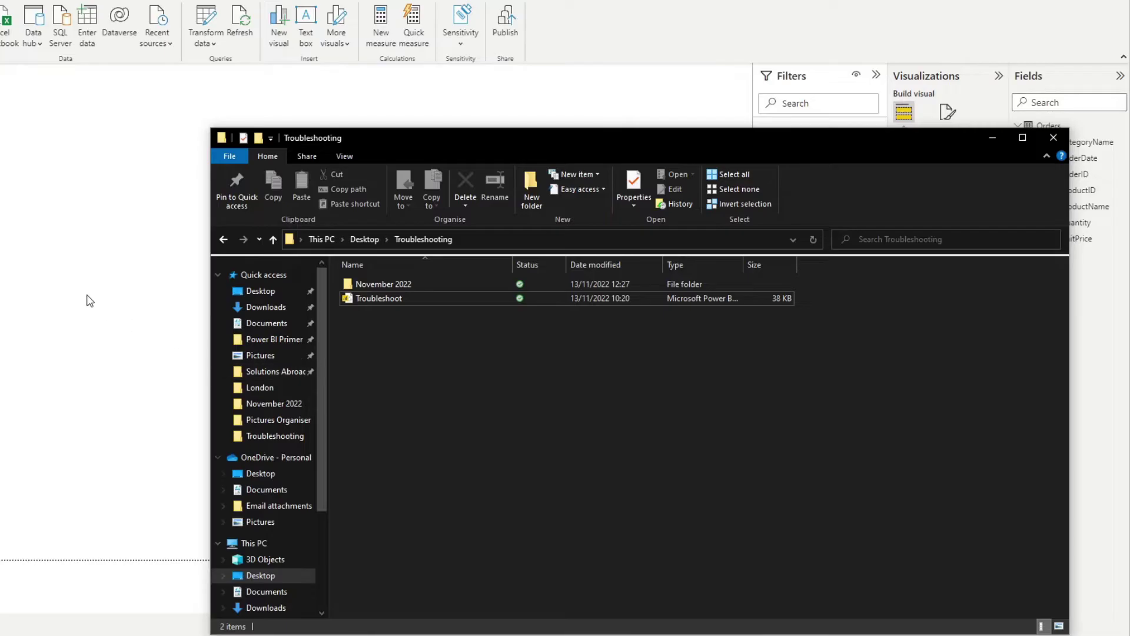
{"action": "left_click", "coordinate": [88, 288]}
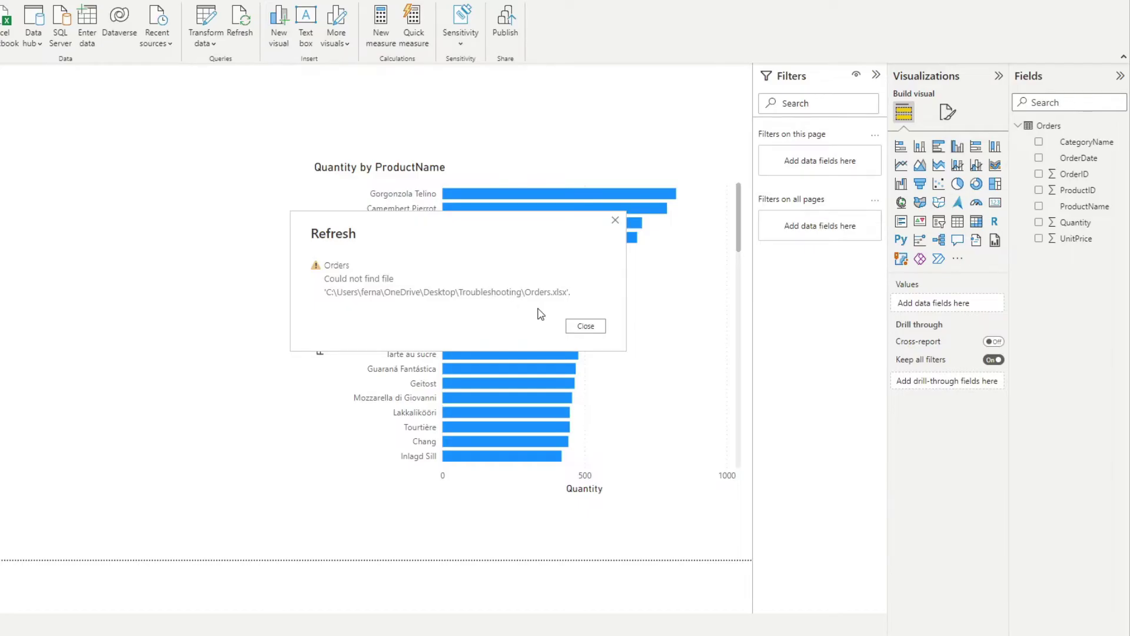
{"action": "left_click", "coordinate": [577, 327]}
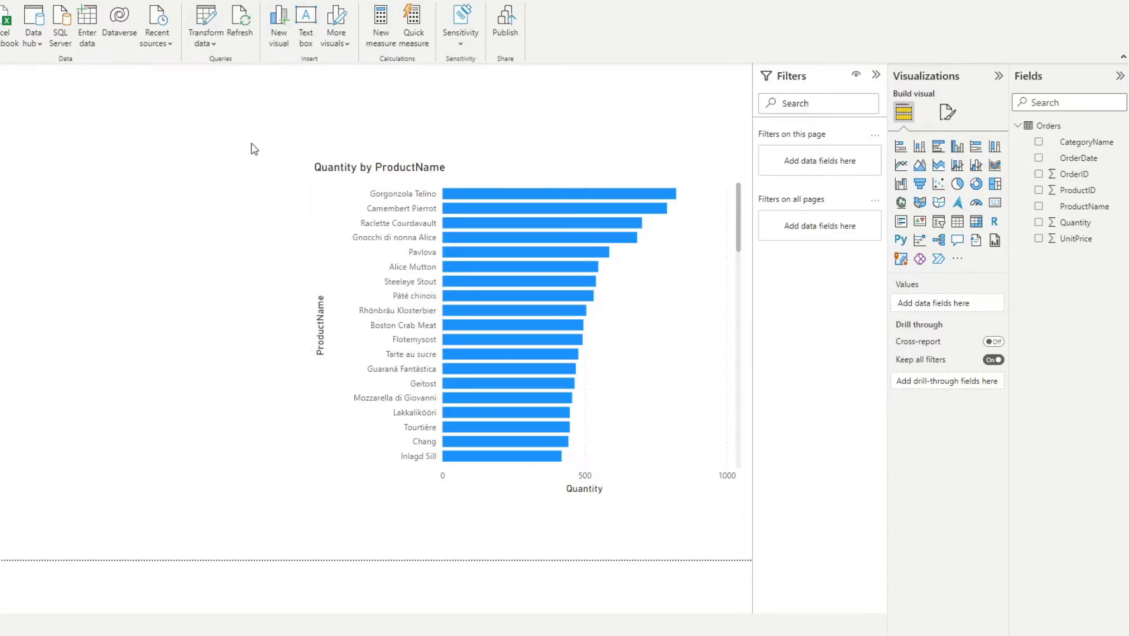
{"action": "left_click", "coordinate": [213, 10]}
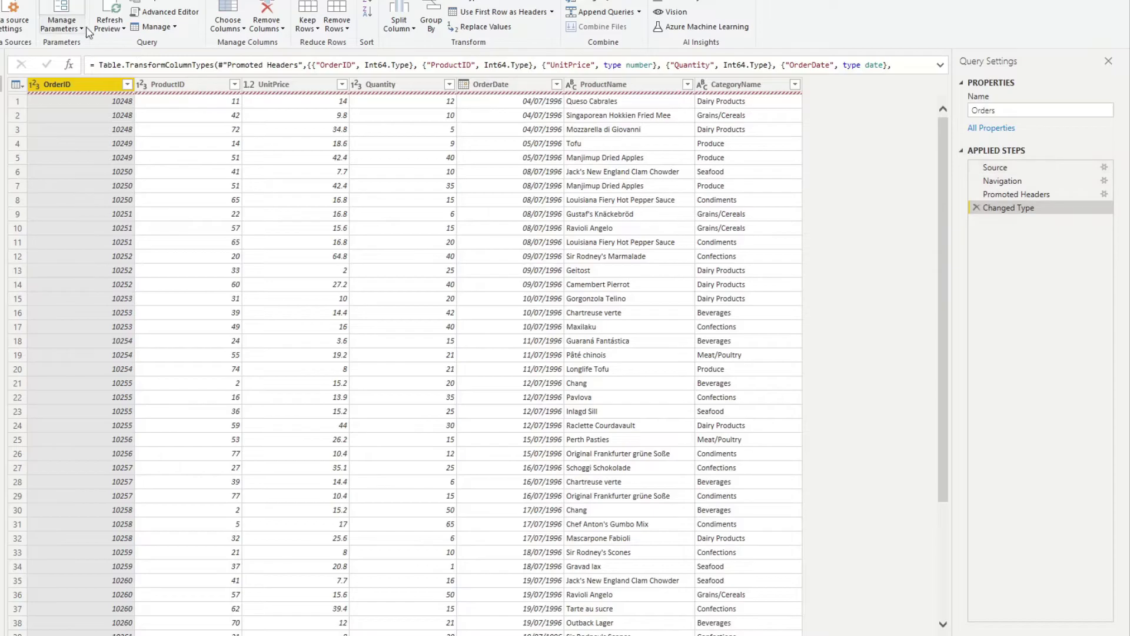
Repoint the Orders query's source to November 2022\Orders.xlsx and view the Changed Type step.
{"action": "left_click", "coordinate": [109, 16]}
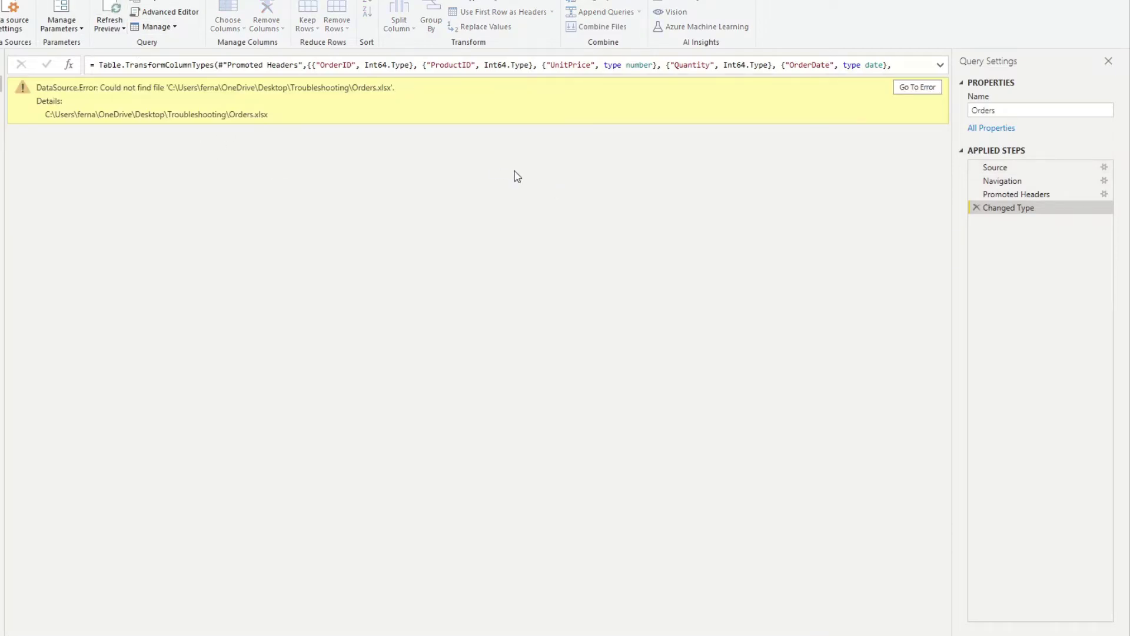
{"action": "left_click", "coordinate": [929, 88]}
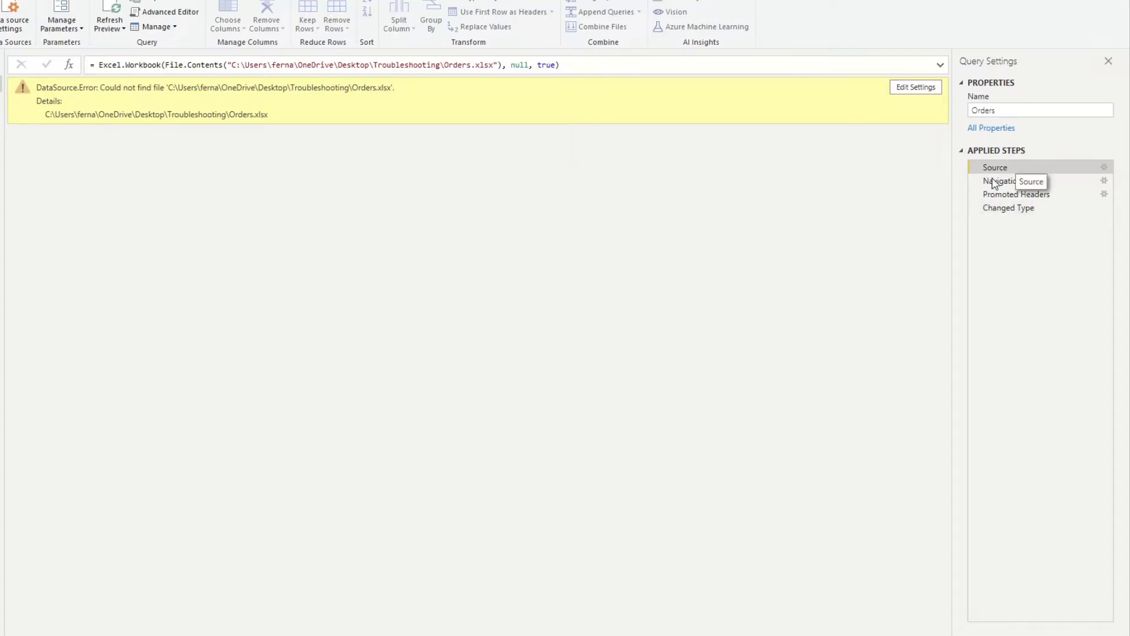
{"action": "left_click", "coordinate": [910, 88]}
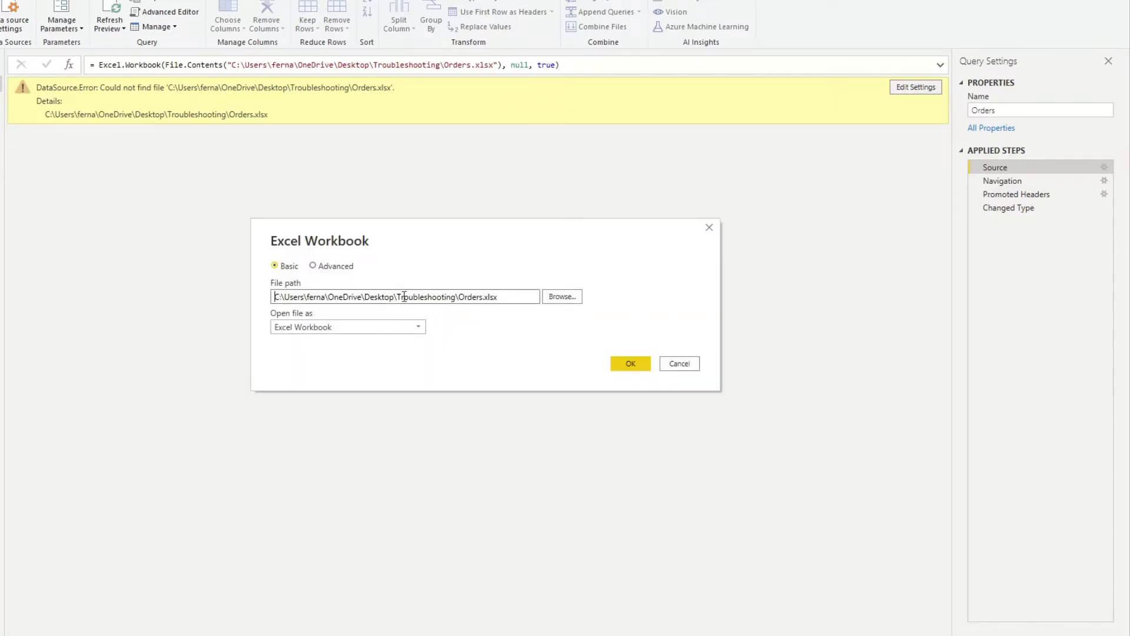
{"action": "left_click_drag", "start_coordinate": [412, 237], "coordinate": [462, 195]}
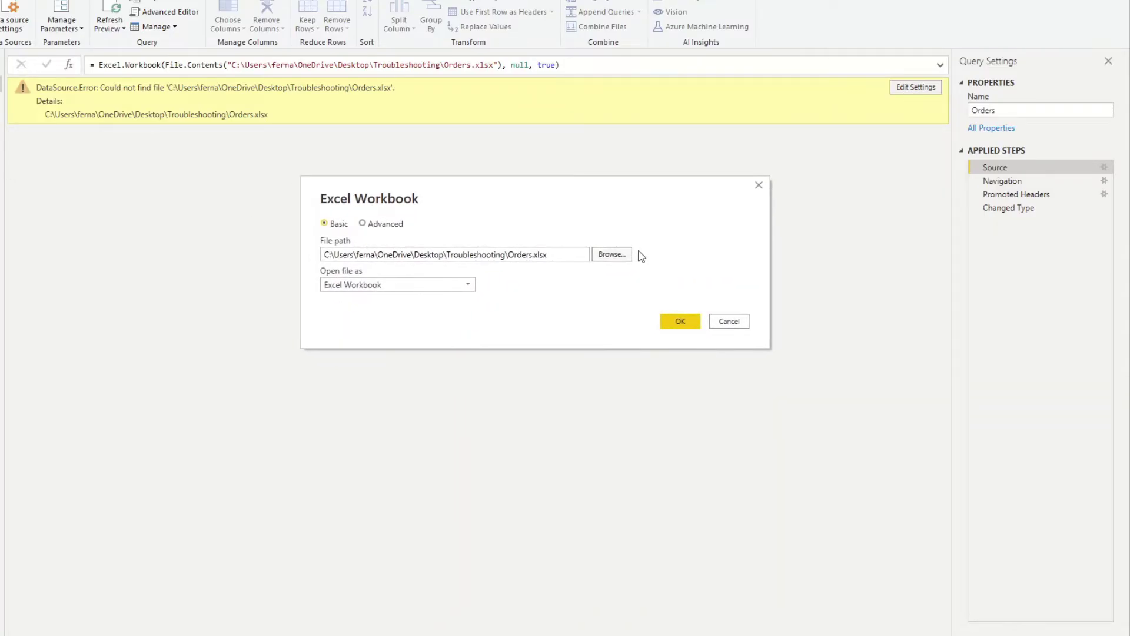
{"action": "left_click", "coordinate": [611, 254]}
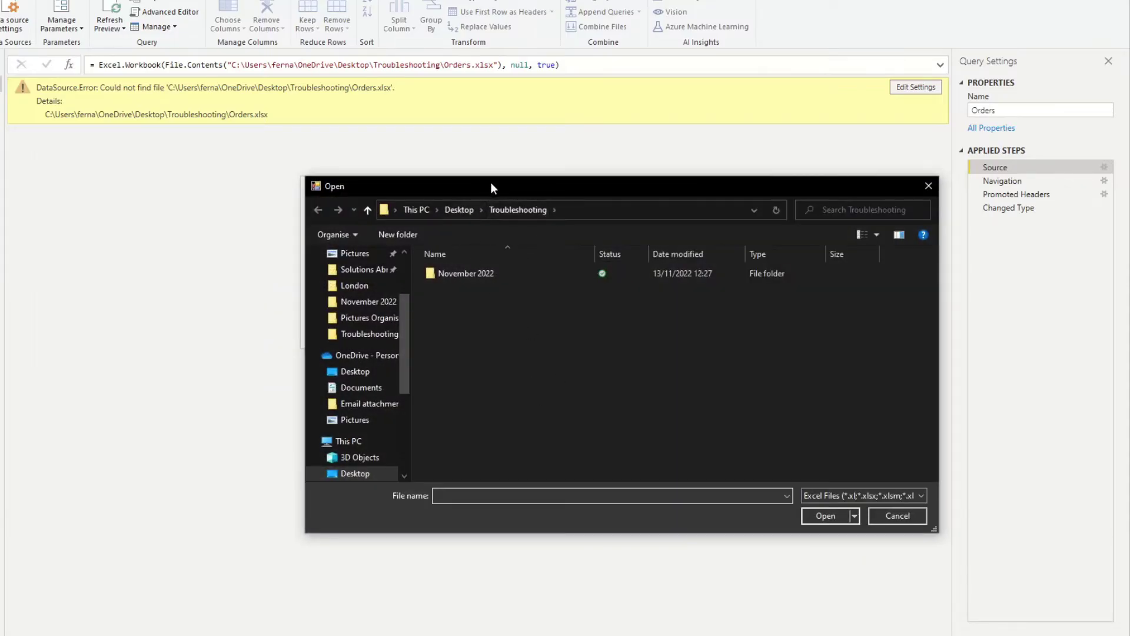
{"action": "double_click", "coordinate": [480, 273]}
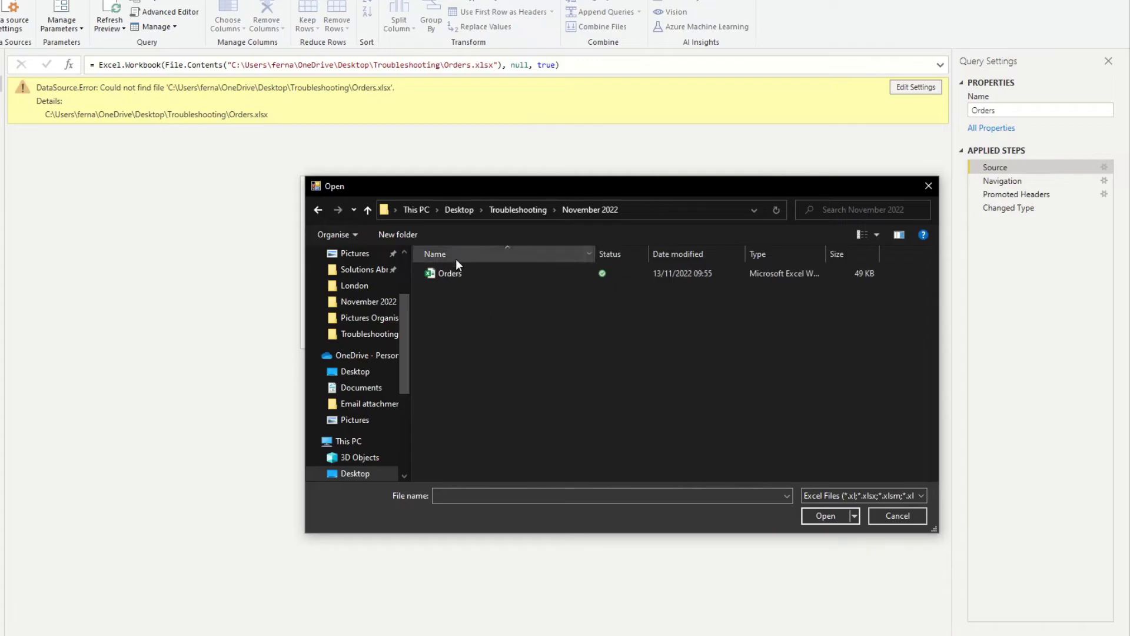
{"action": "left_click", "coordinate": [452, 273]}
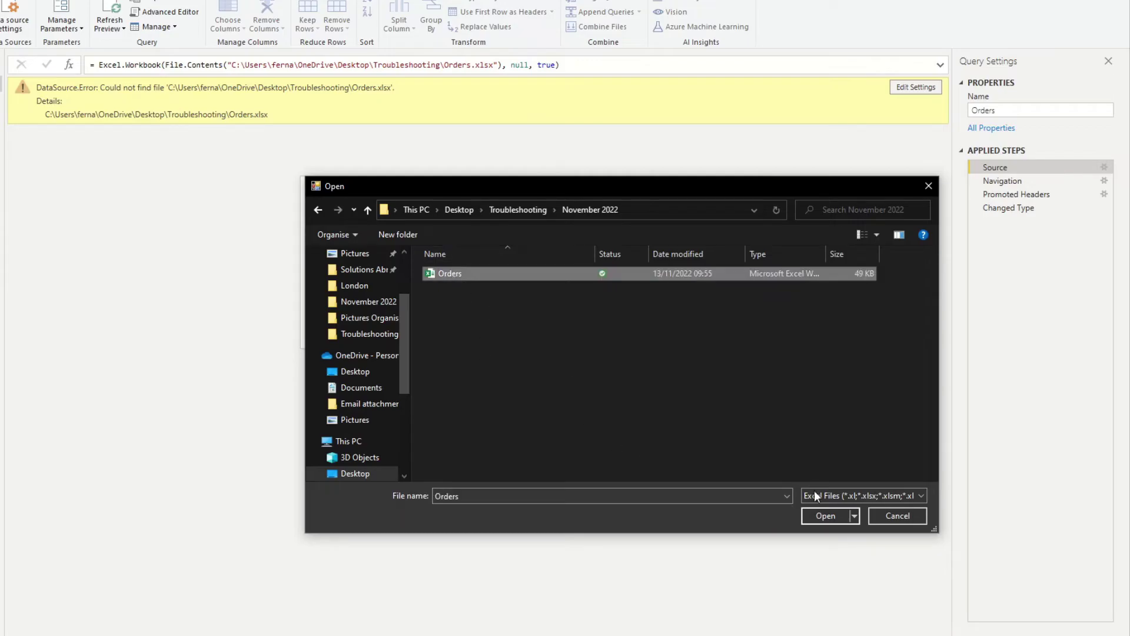
{"action": "left_click", "coordinate": [818, 512]}
{"action": "left_click", "coordinate": [680, 322]}
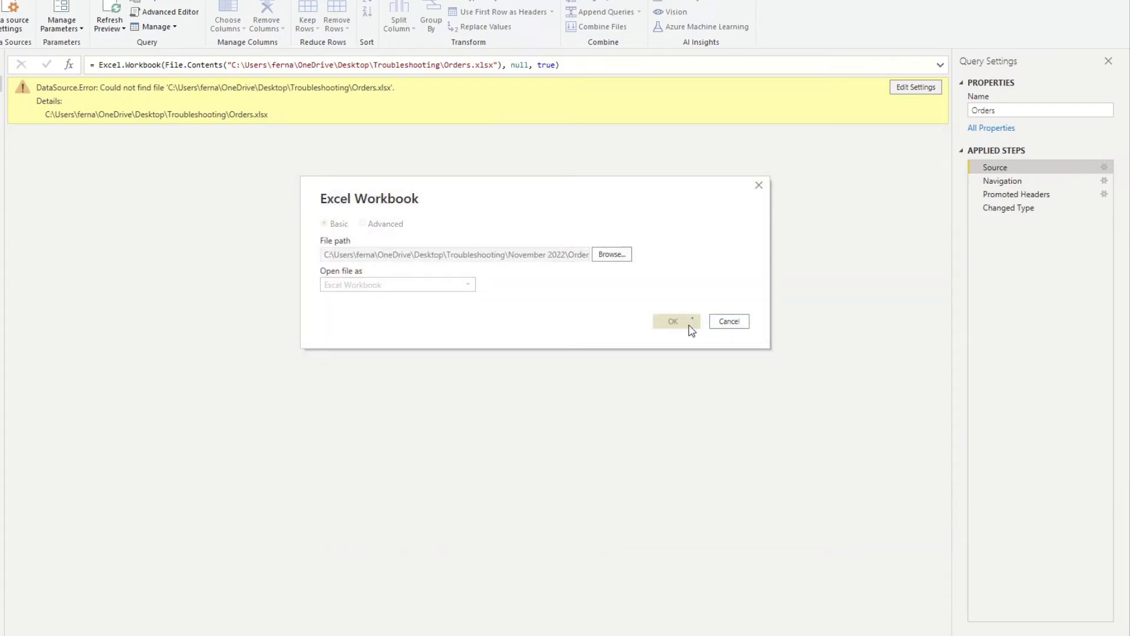
{"action": "left_click", "coordinate": [1005, 211]}
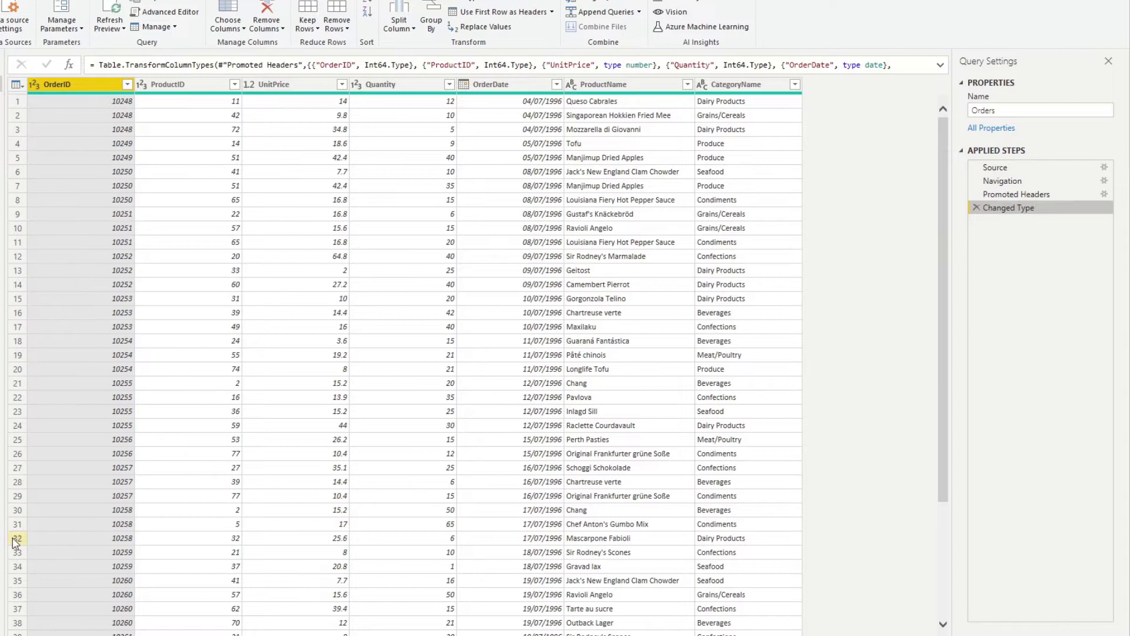
{"action": "key", "text": "alt+Tab"}
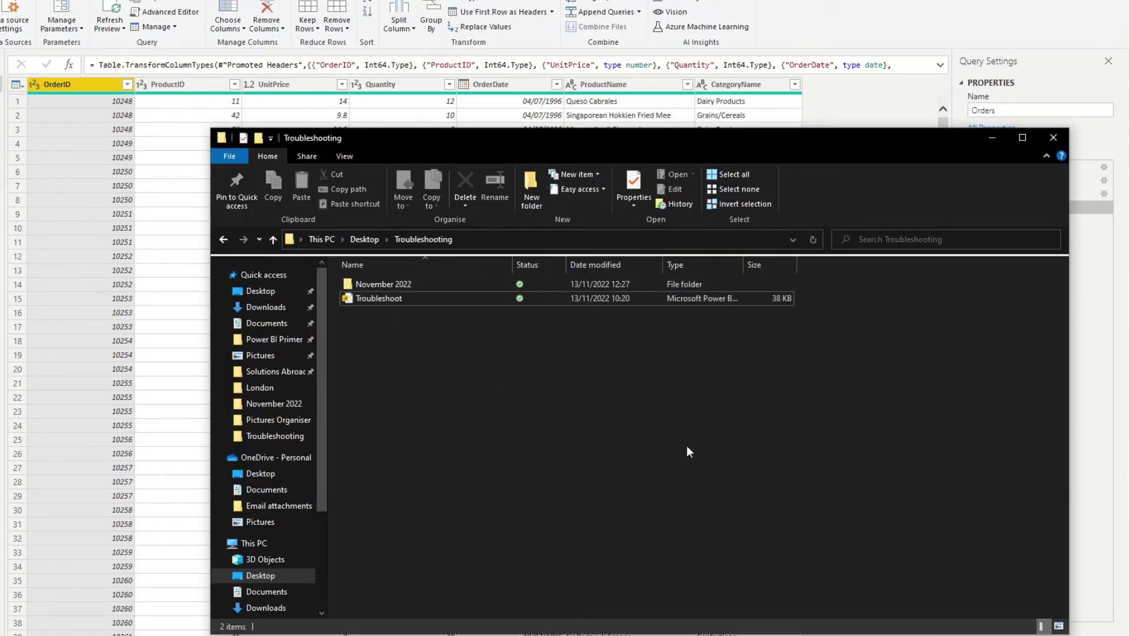
{"action": "key", "text": "alt+Tab"}
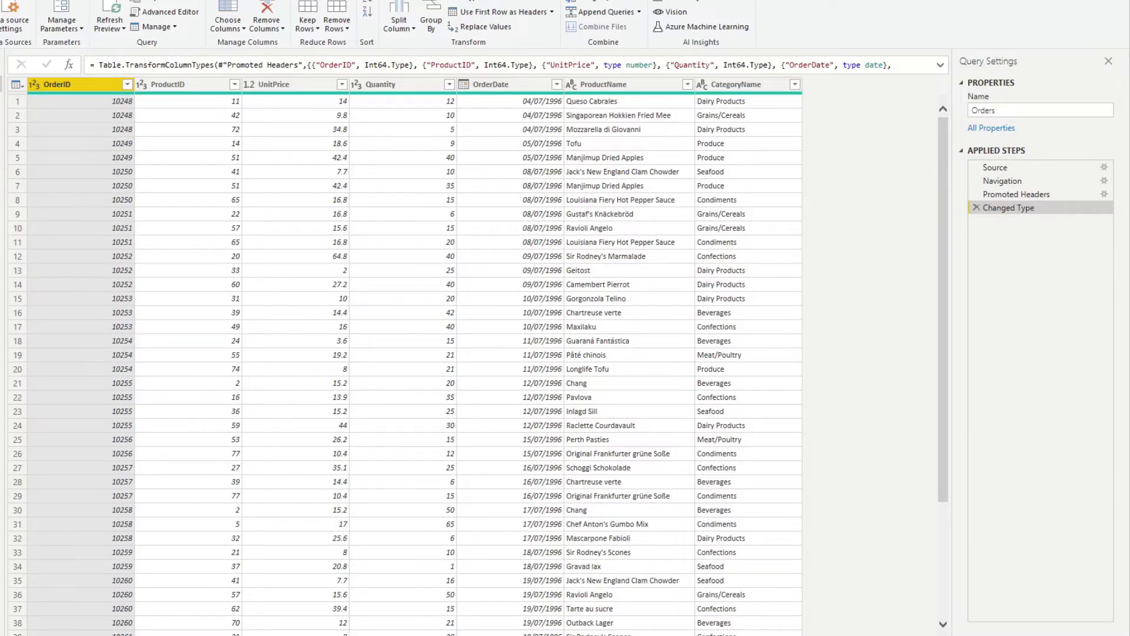
Open Orders.xlsx from the November 2022 folder in Excel.
{"action": "key", "text": "alt+Tab"}
{"action": "double_click", "coordinate": [379, 282]}
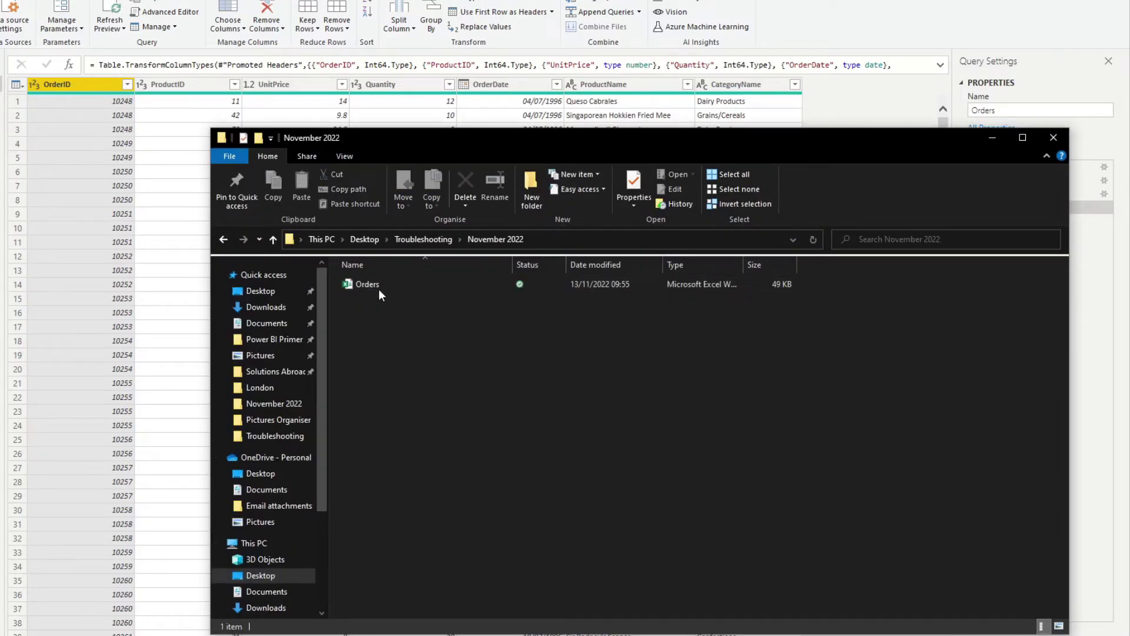
{"action": "left_click", "coordinate": [379, 285]}
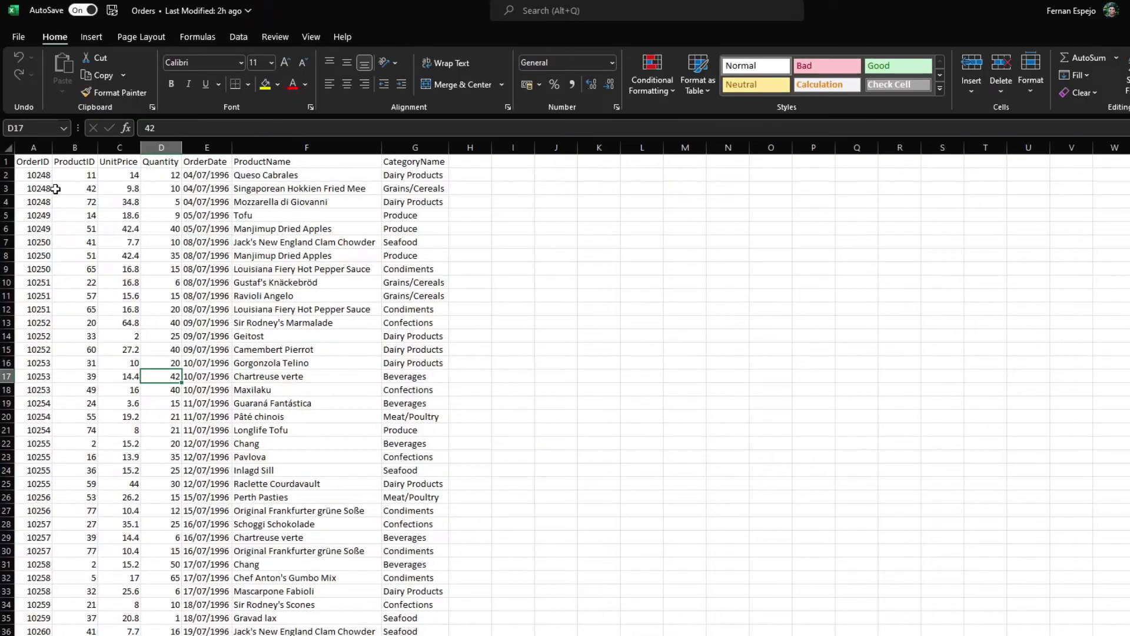
Rename header cell A1 from OrderID to 'Order ID'.
{"action": "left_click", "coordinate": [50, 174]}
{"action": "double_click", "coordinate": [36, 162]}
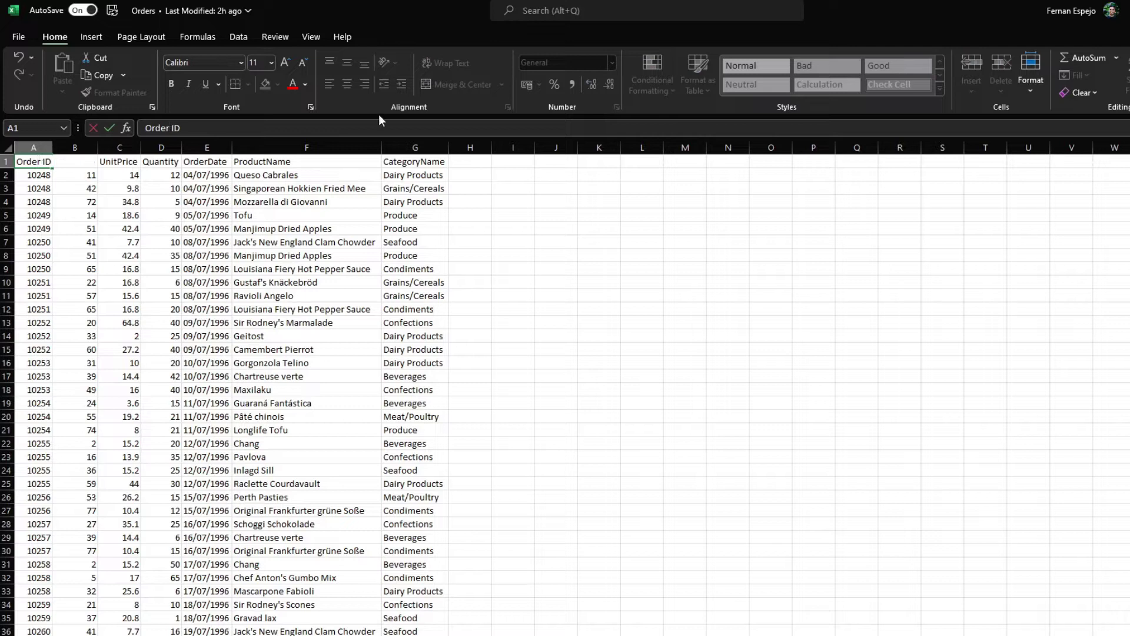
{"action": "left_click", "coordinate": [353, 228]}
{"action": "left_click", "coordinate": [42, 160]}
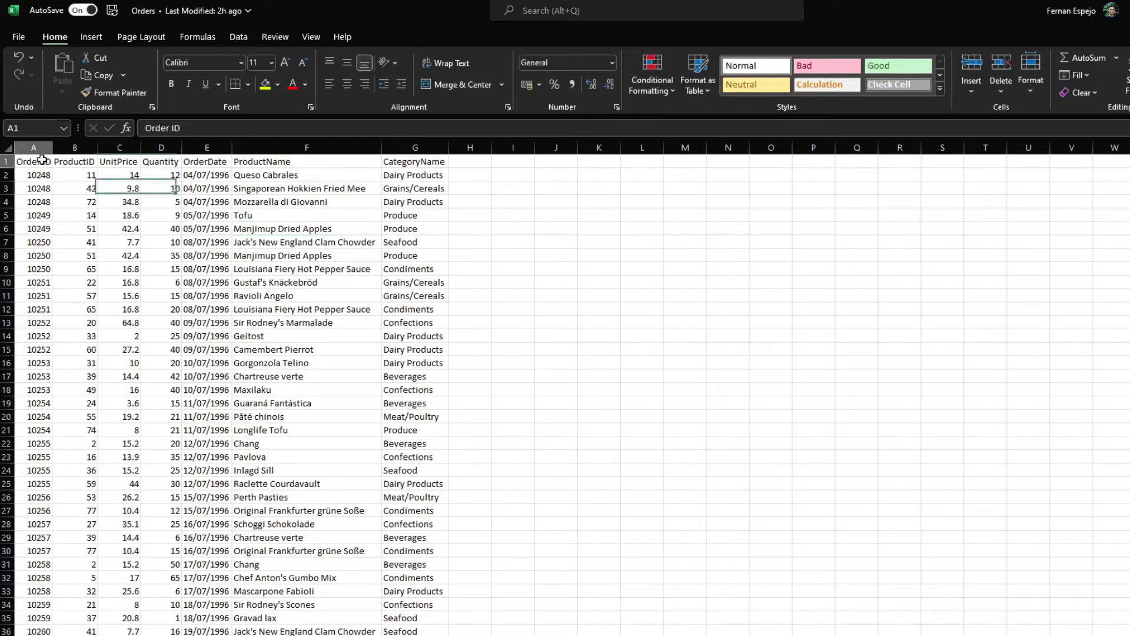
{"action": "left_click", "coordinate": [153, 243]}
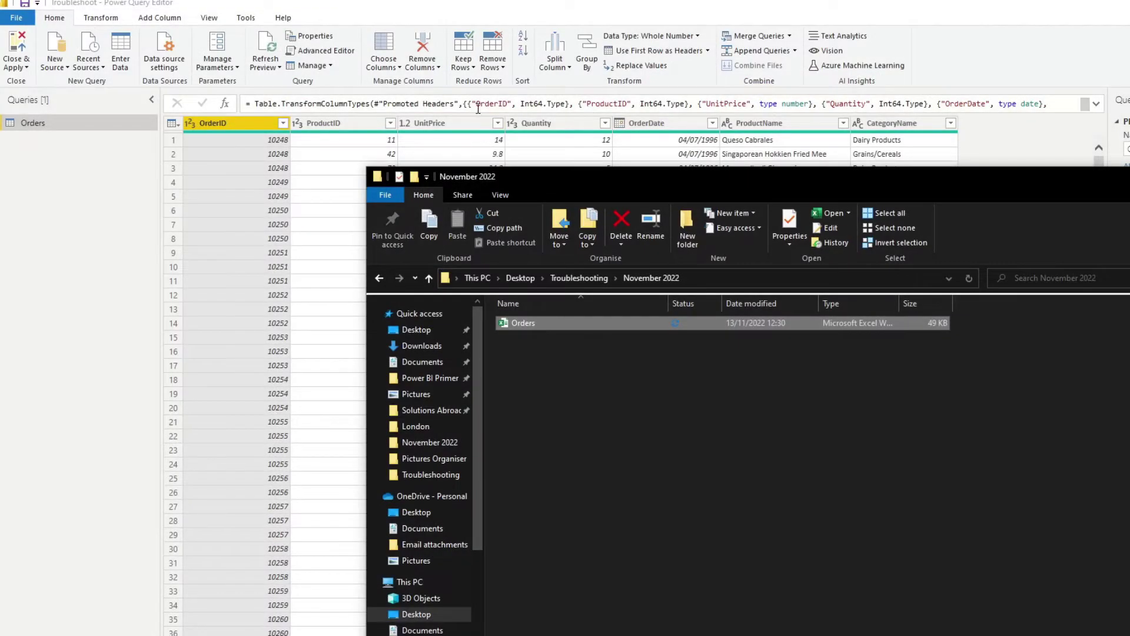
Refresh the Orders preview, compare Promoted Headers with Changed Type, and expand the step's formula.
{"action": "left_click", "coordinate": [22, 263]}
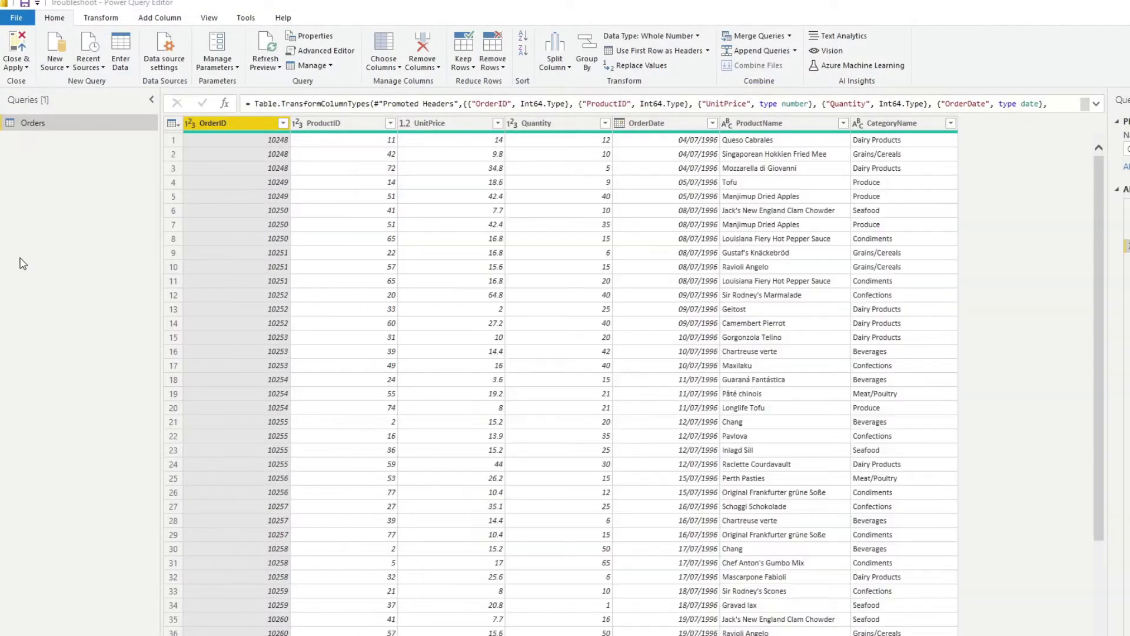
{"action": "left_click", "coordinate": [263, 46]}
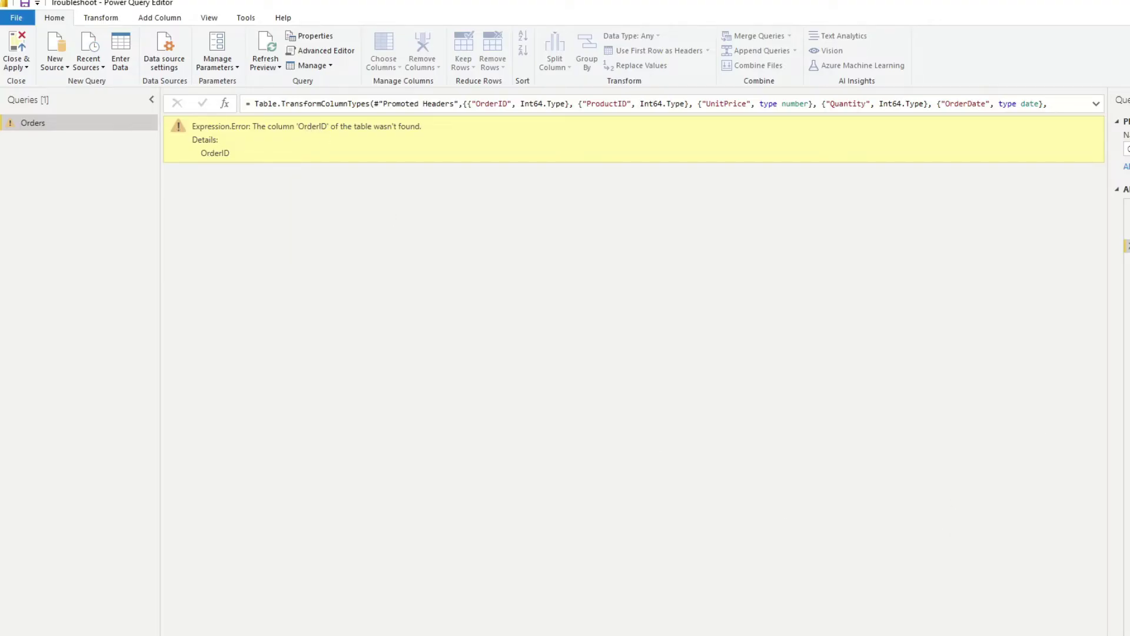
{"action": "left_click", "coordinate": [1127, 232]}
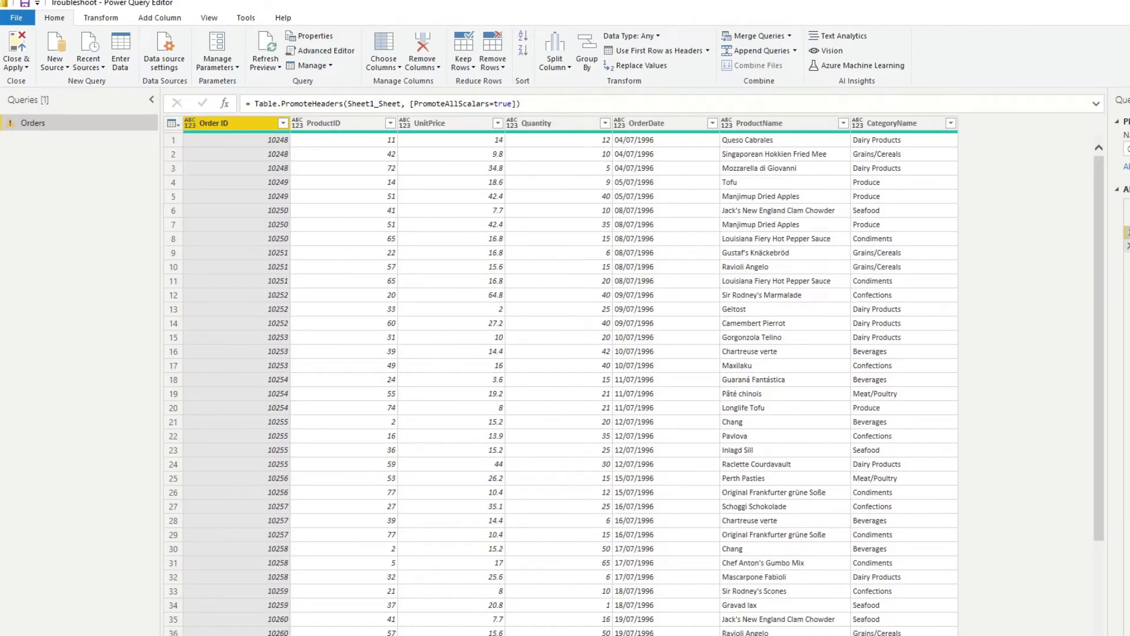
{"action": "left_click", "coordinate": [1127, 246]}
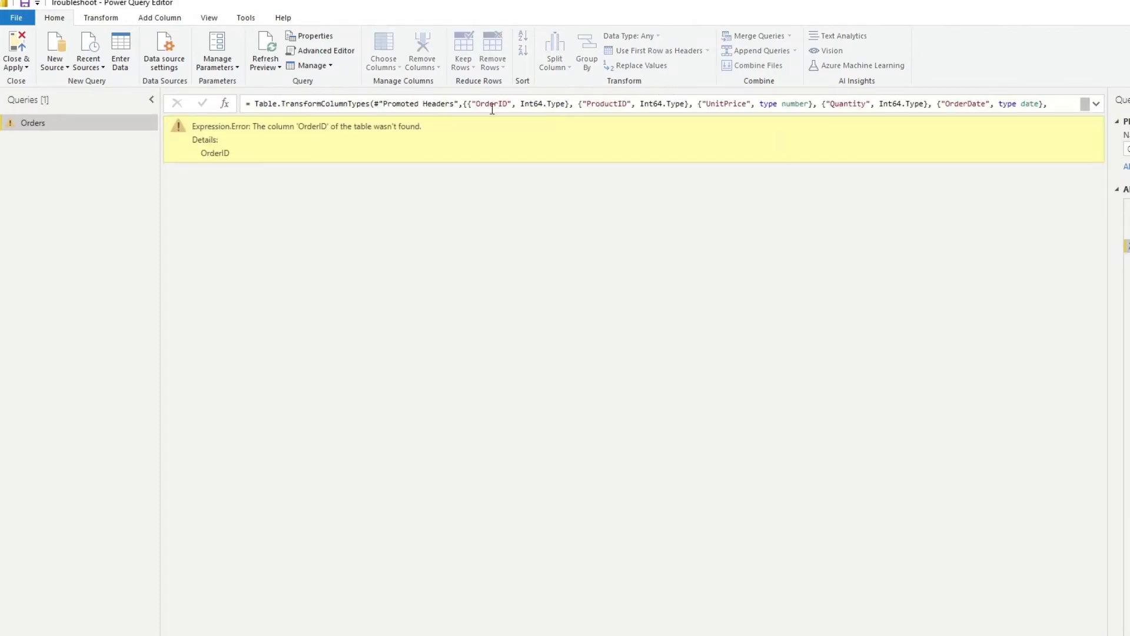
{"action": "left_click", "coordinate": [1096, 104]}
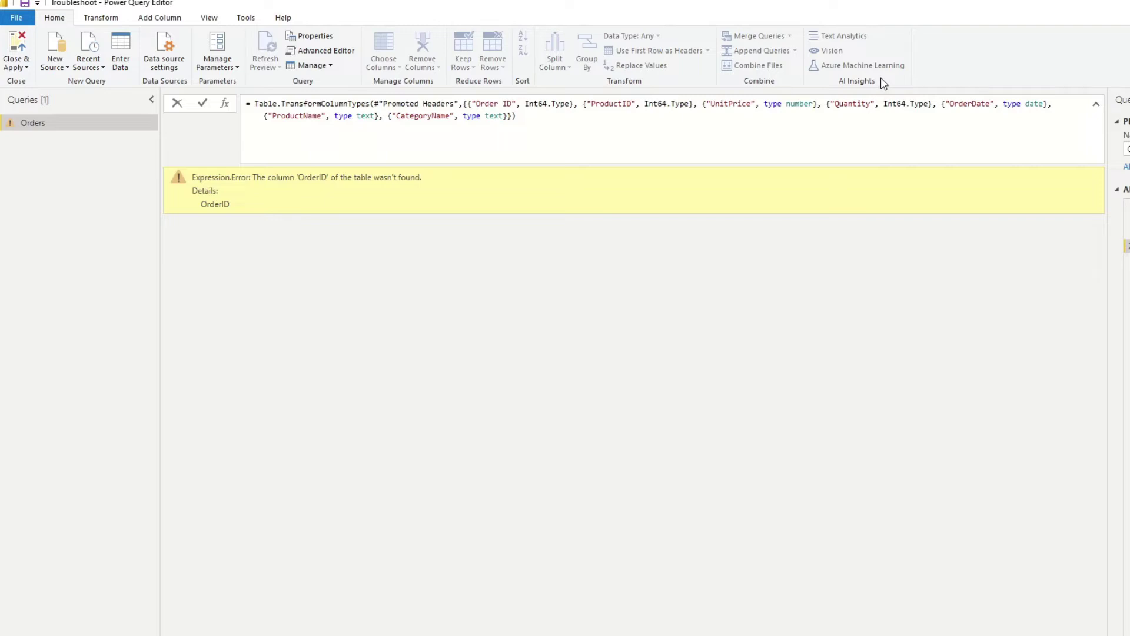
Commit the formula edits, then delete the broken Changed Type step.
{"action": "key", "text": "Return"}
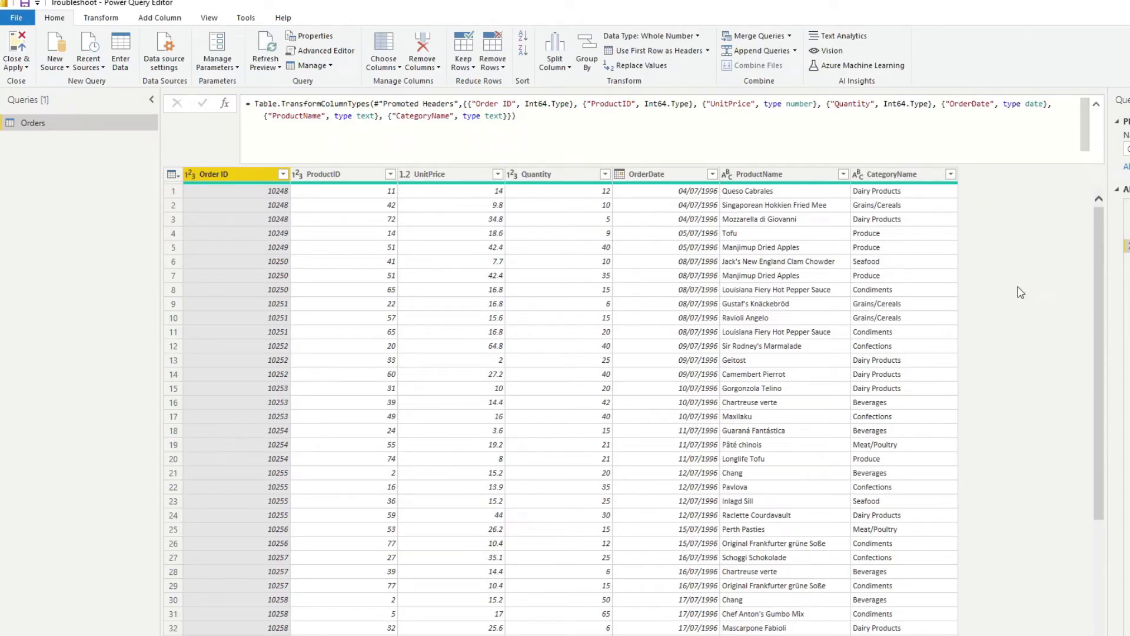
{"action": "left_click", "coordinate": [504, 103]}
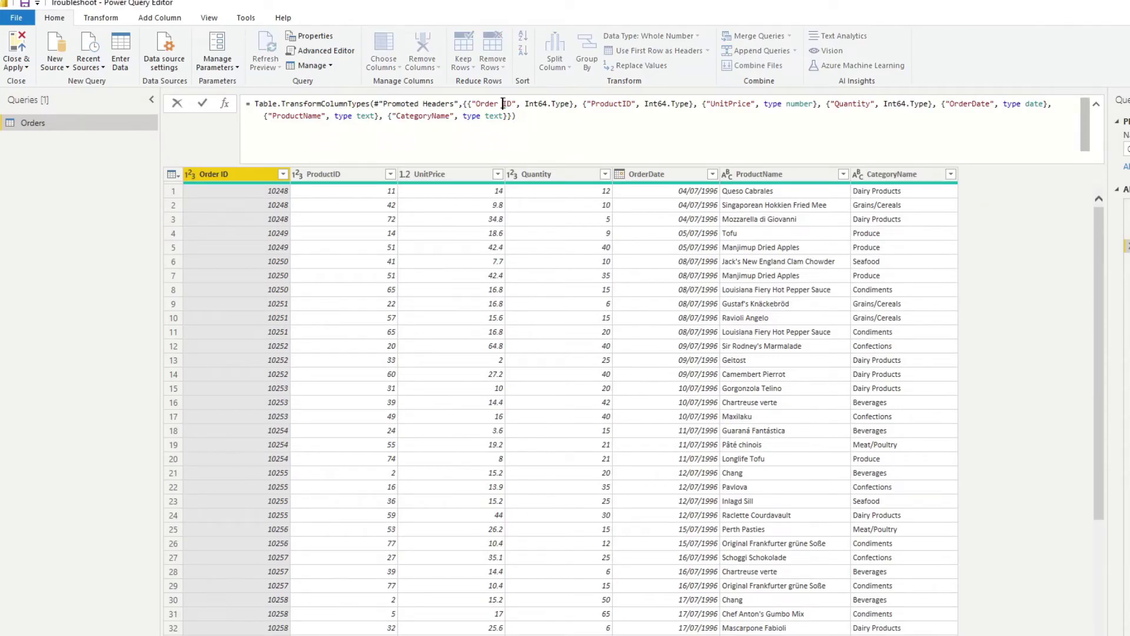
{"action": "key", "text": "BackSpace"}
{"action": "key", "text": "Return"}
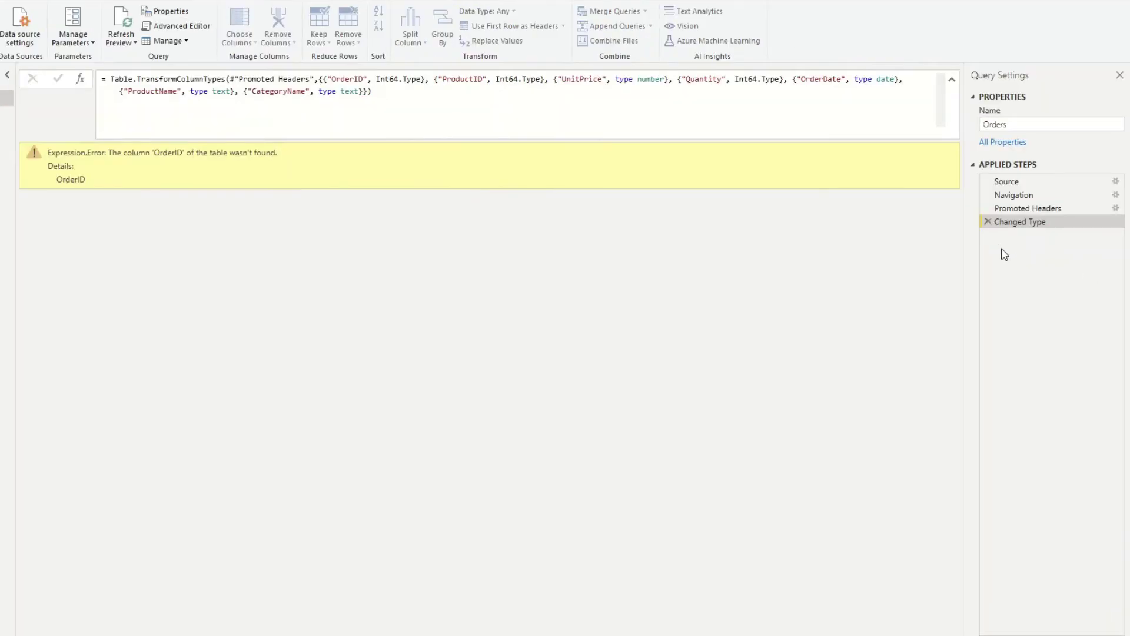
{"action": "left_click", "coordinate": [1129, 246]}
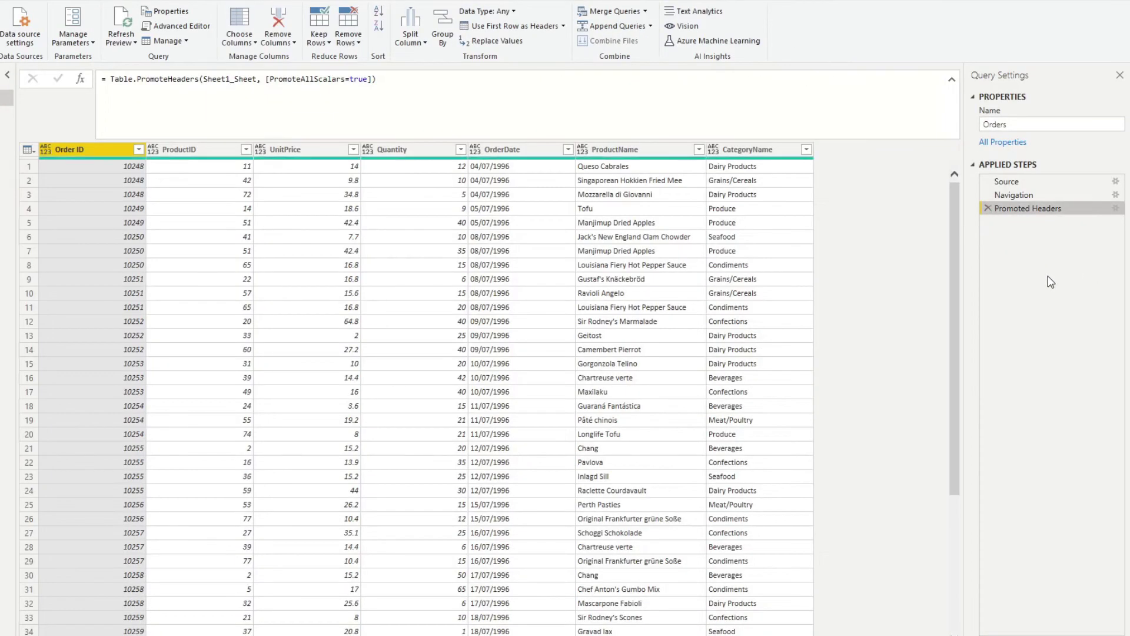
Select all Orders columns and apply Detect Data Type to rebuild the type step.
{"action": "left_click", "coordinate": [330, 150]}
{"action": "key", "text": "ctrl+a"}
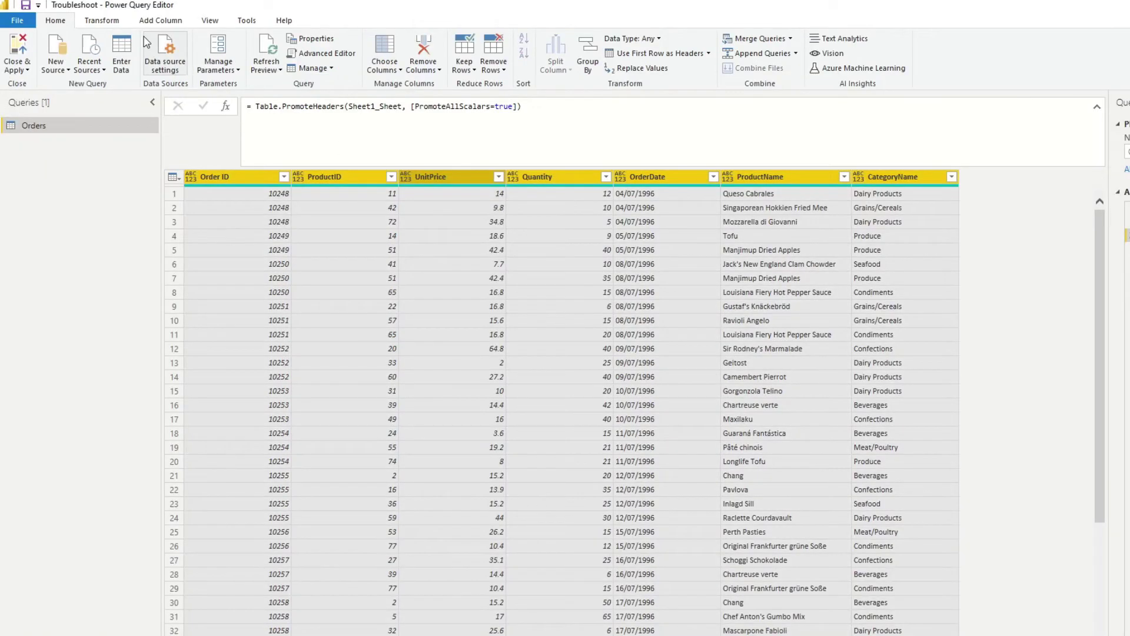
{"action": "left_click", "coordinate": [101, 24]}
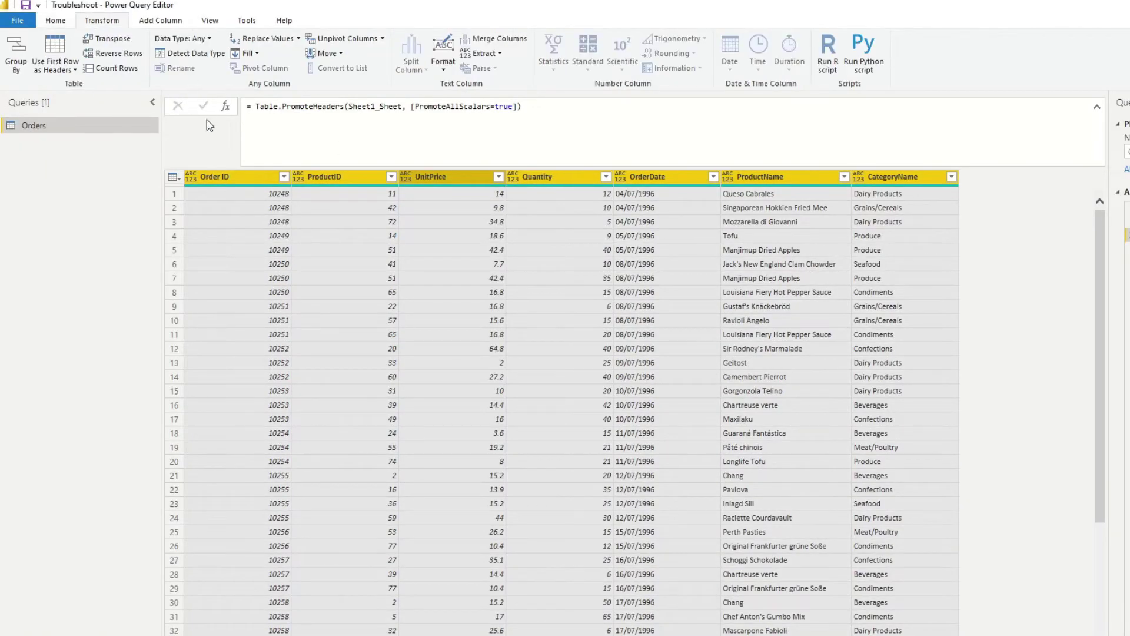
{"action": "left_click", "coordinate": [188, 53]}
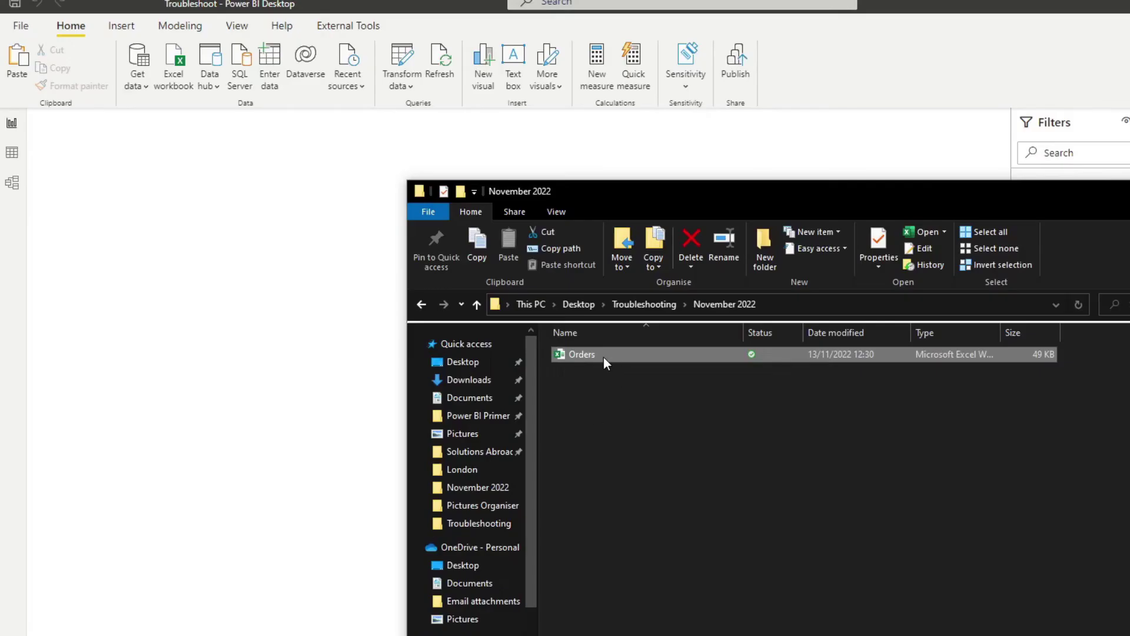
Replace Order ID 10248 in cell A2 with 'xxxxx', then close Excel.
{"action": "double_click", "coordinate": [604, 357]}
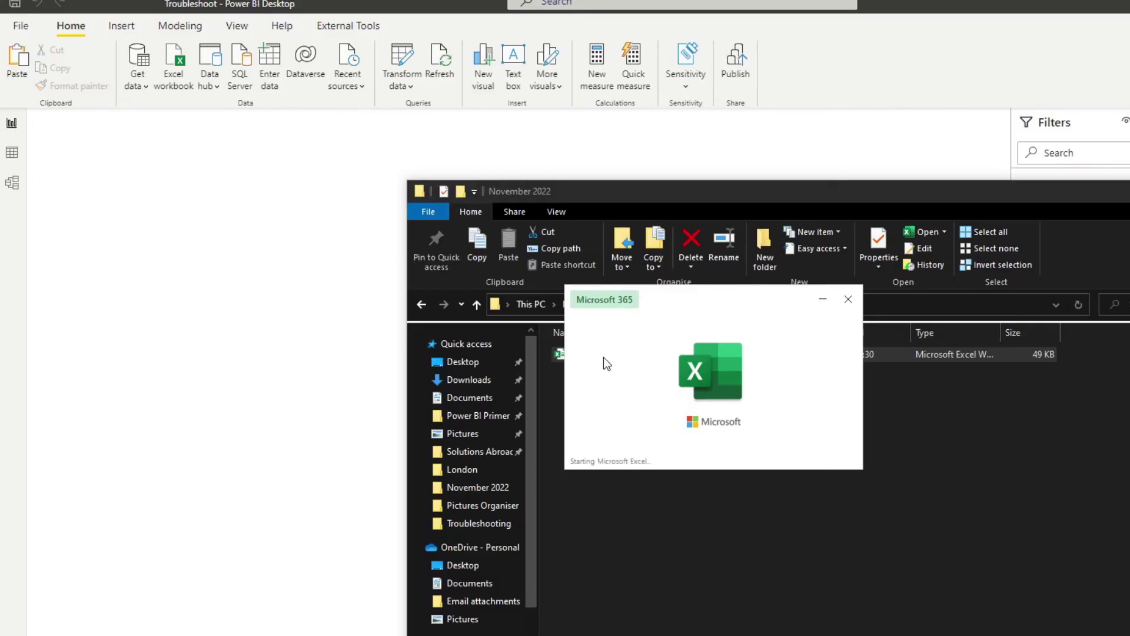
{"action": "left_click", "coordinate": [55, 195]}
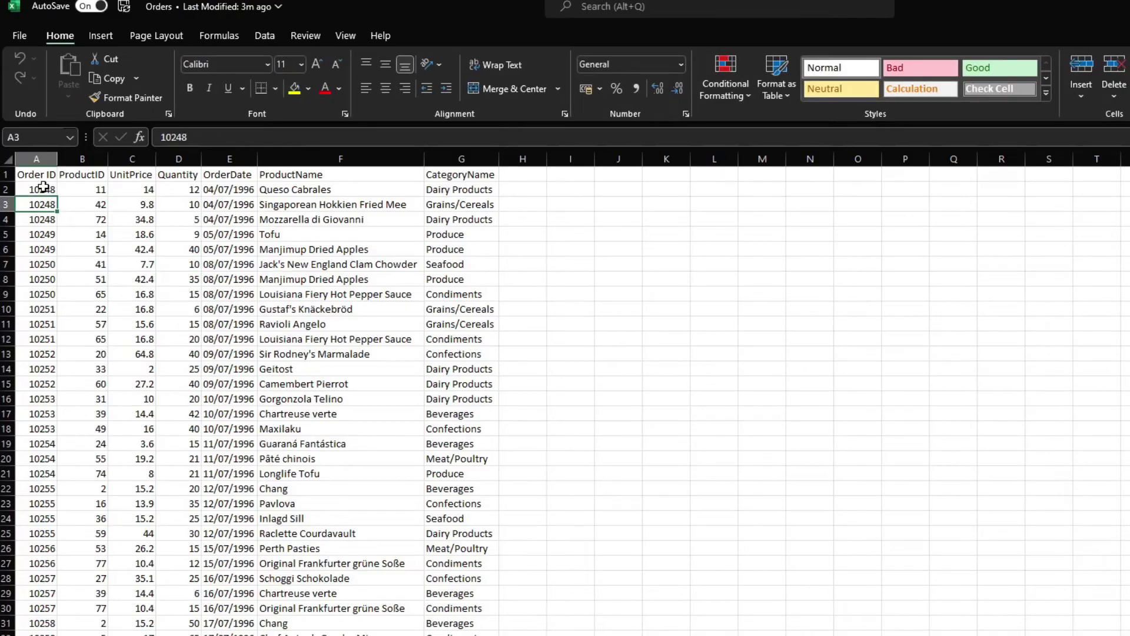
{"action": "type", "text": "xxxxx"}
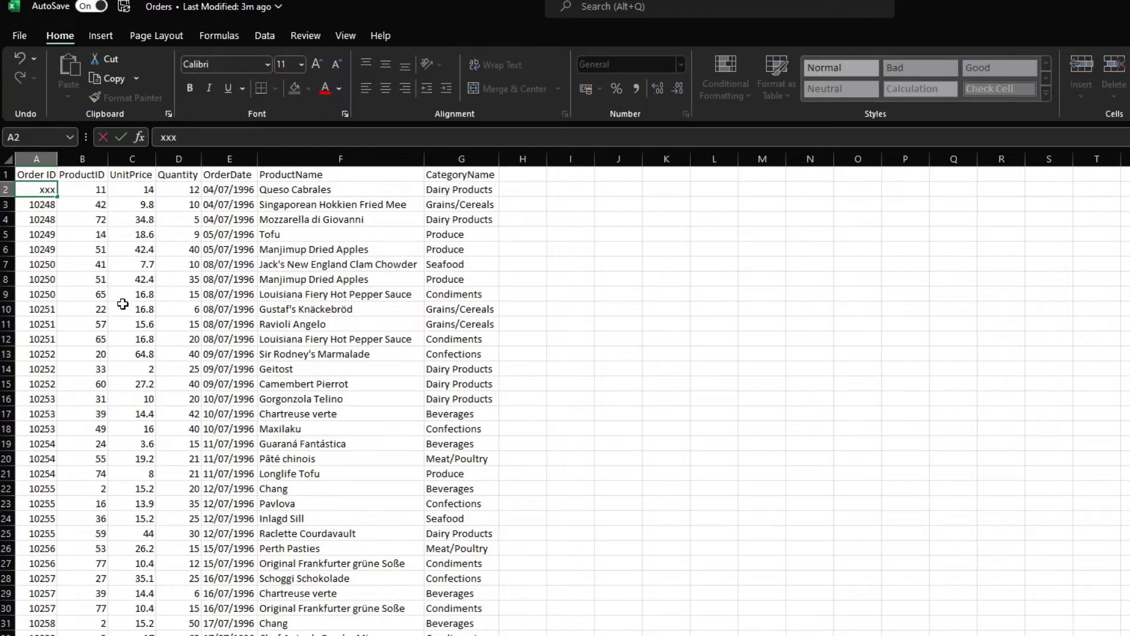
{"action": "left_click", "coordinate": [105, 310]}
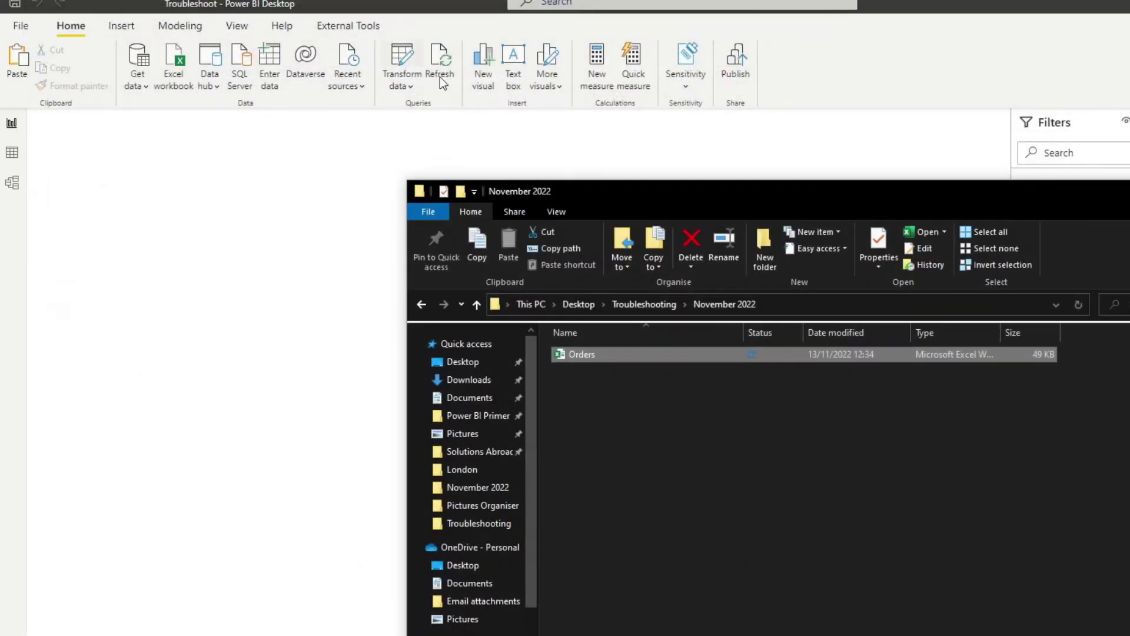
{"action": "left_click", "coordinate": [651, 154]}
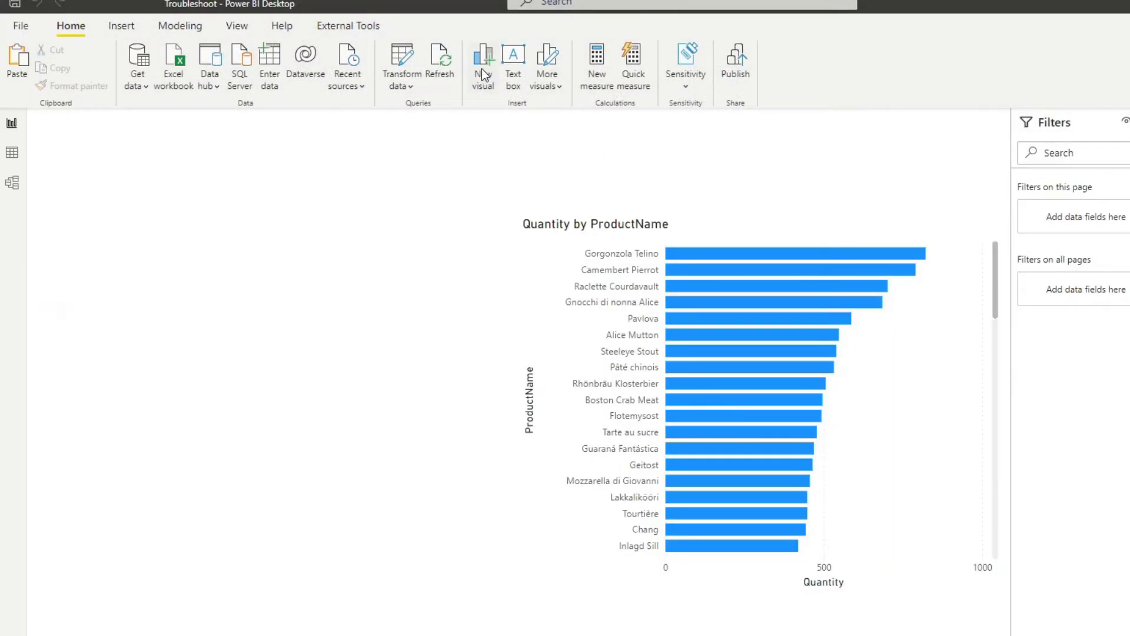
Refresh the report, loading 1,000 Orders rows with 1 error, and open View errors.
{"action": "left_click", "coordinate": [439, 66]}
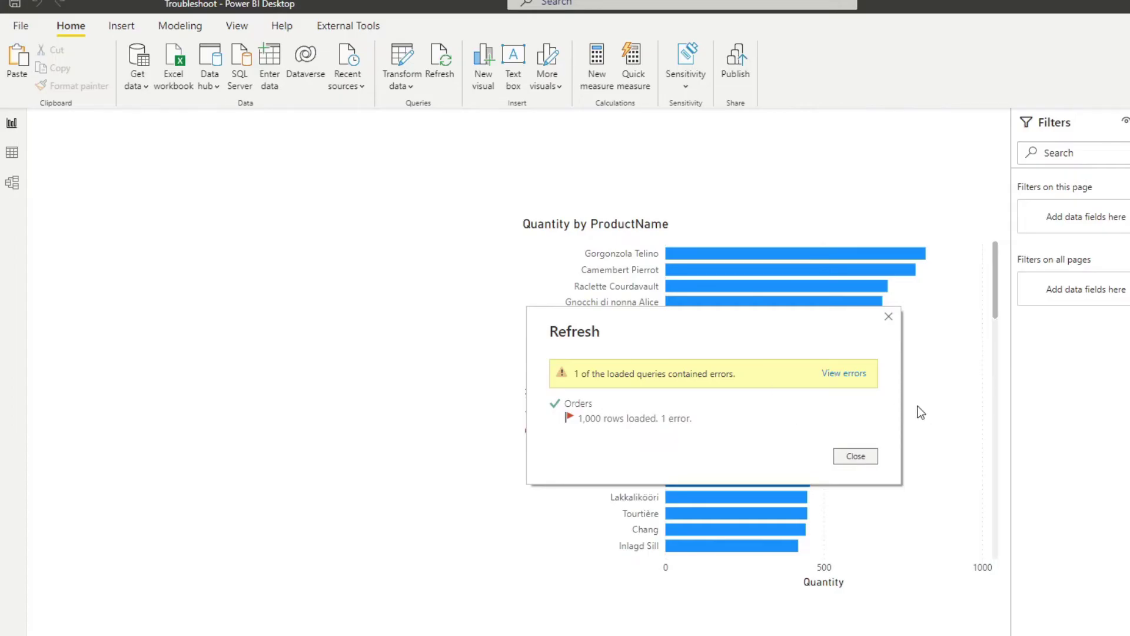
{"action": "left_click", "coordinate": [856, 374]}
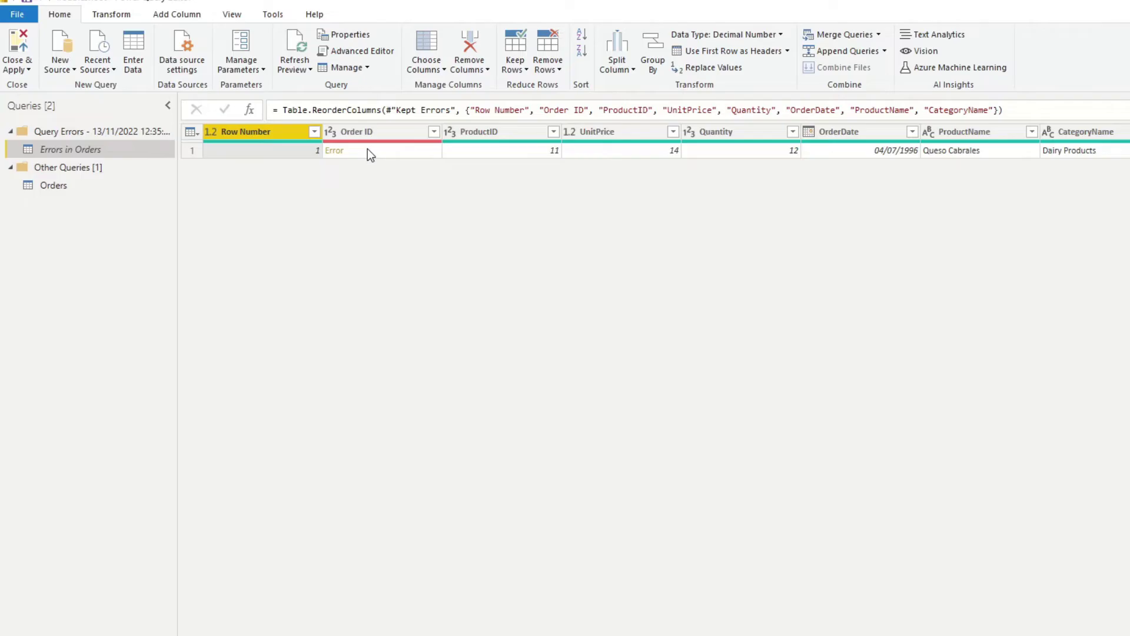
Inspect the Error in the Order ID cell of the Queso Cabrales row.
{"action": "left_click", "coordinate": [383, 151]}
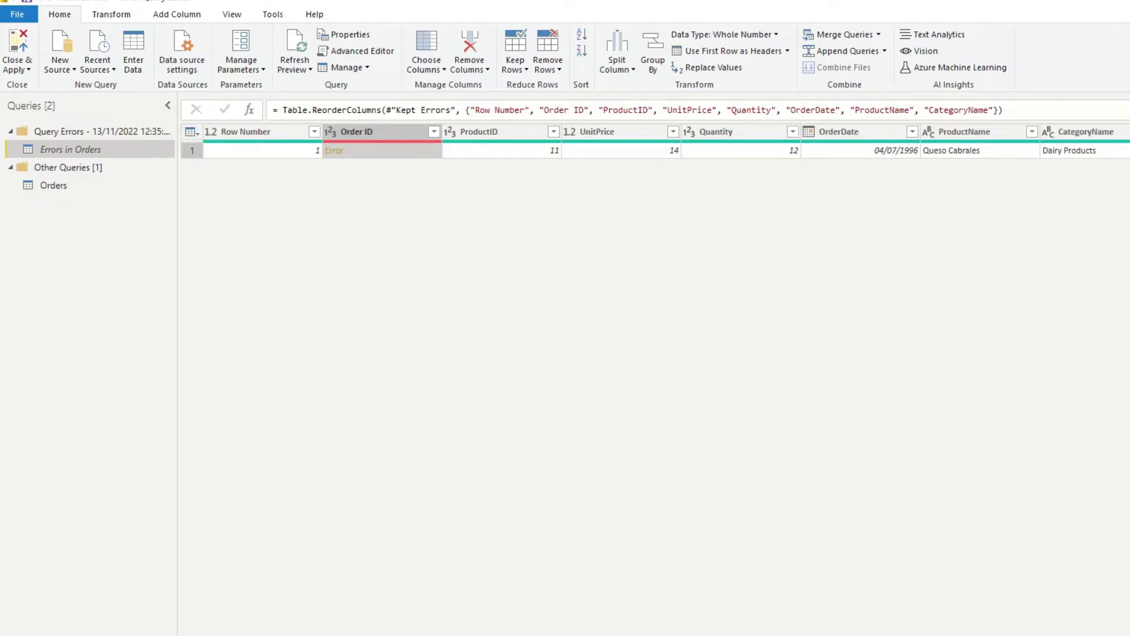
Reopen Orders.xlsx, check the Order ID in cell A2, then close Excel and return to Power Query.
{"action": "key", "text": "alt+Tab"}
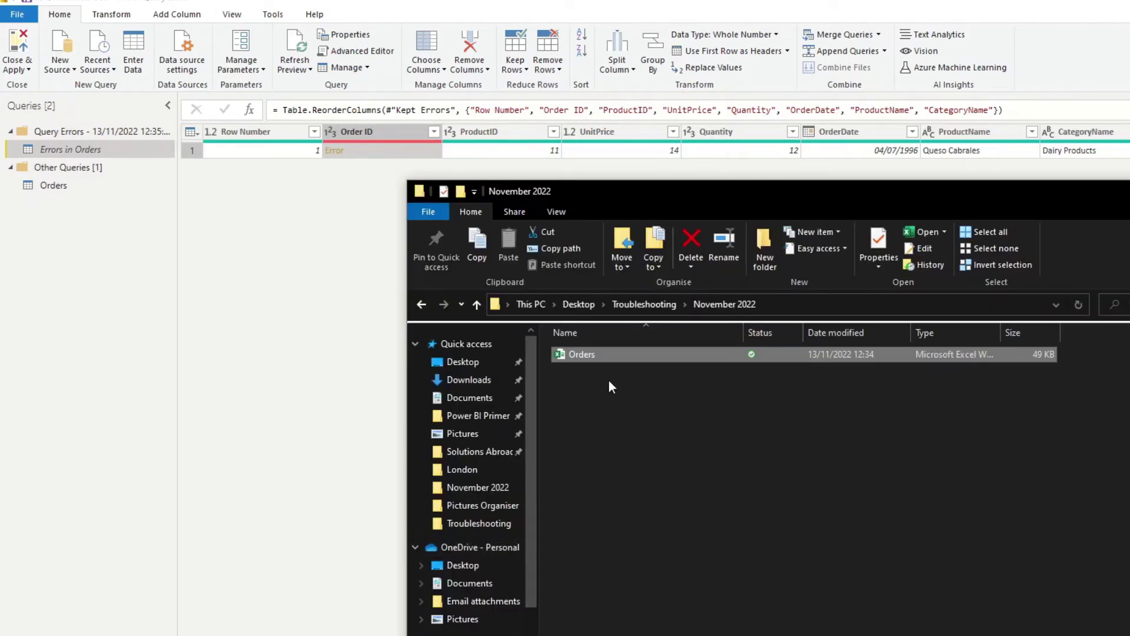
{"action": "double_click", "coordinate": [589, 353]}
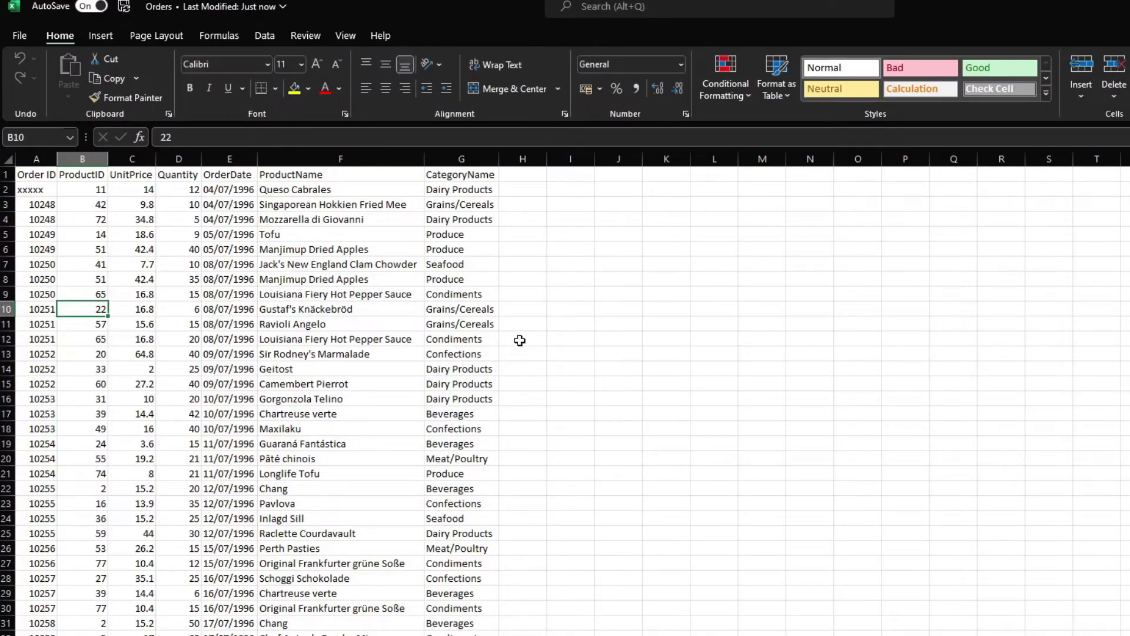
{"action": "left_click", "coordinate": [51, 191]}
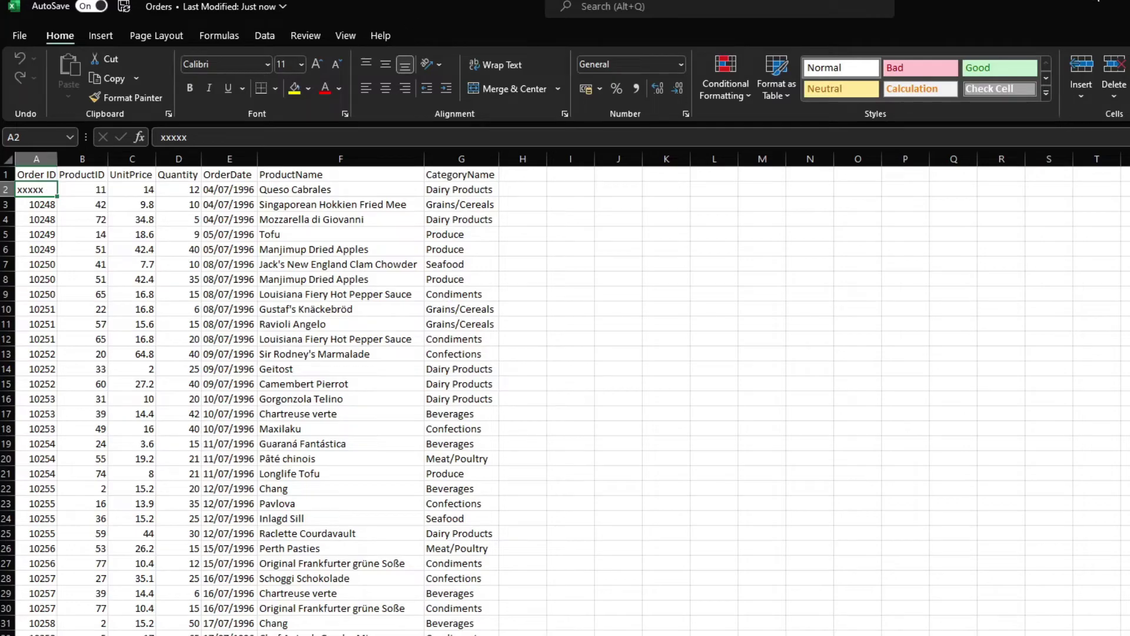
{"action": "key", "text": "alt+F4"}
{"action": "left_click", "coordinate": [901, 9]}
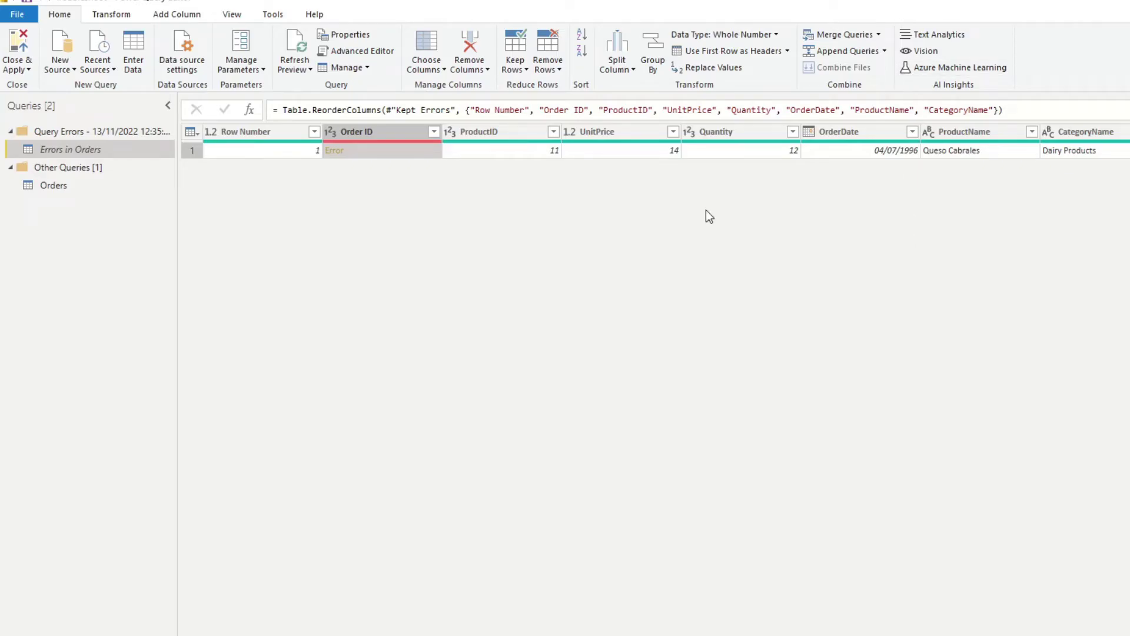
Remove error rows from the Orders query's Order ID column, leaving Errors in Orders empty.
{"action": "left_click", "coordinate": [69, 184]}
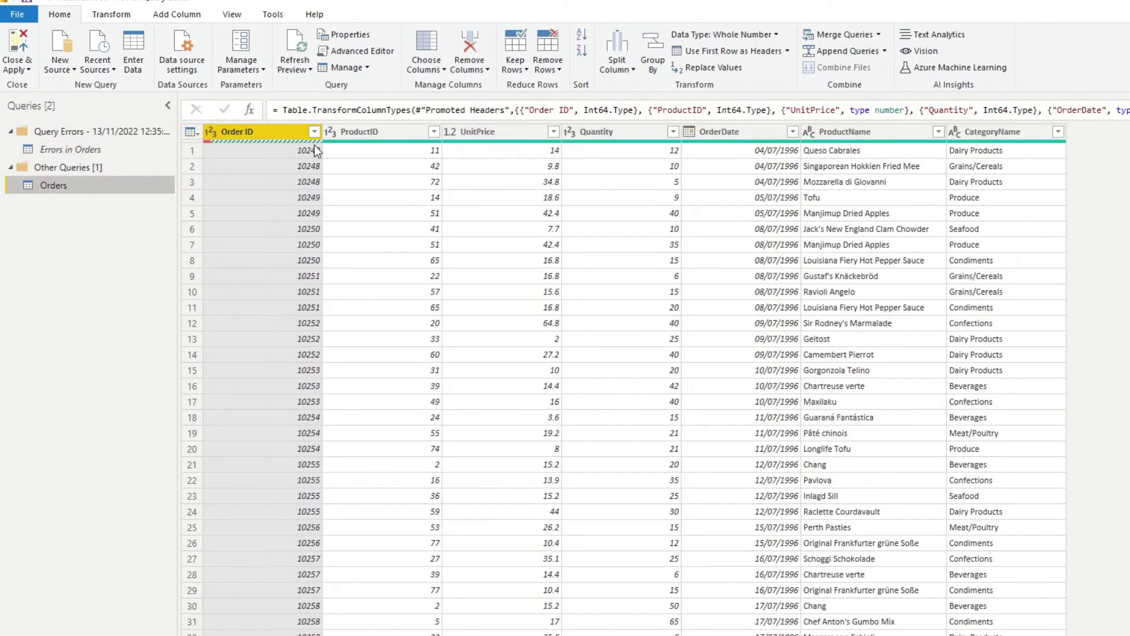
{"action": "mouse_move", "coordinate": [277, 142]}
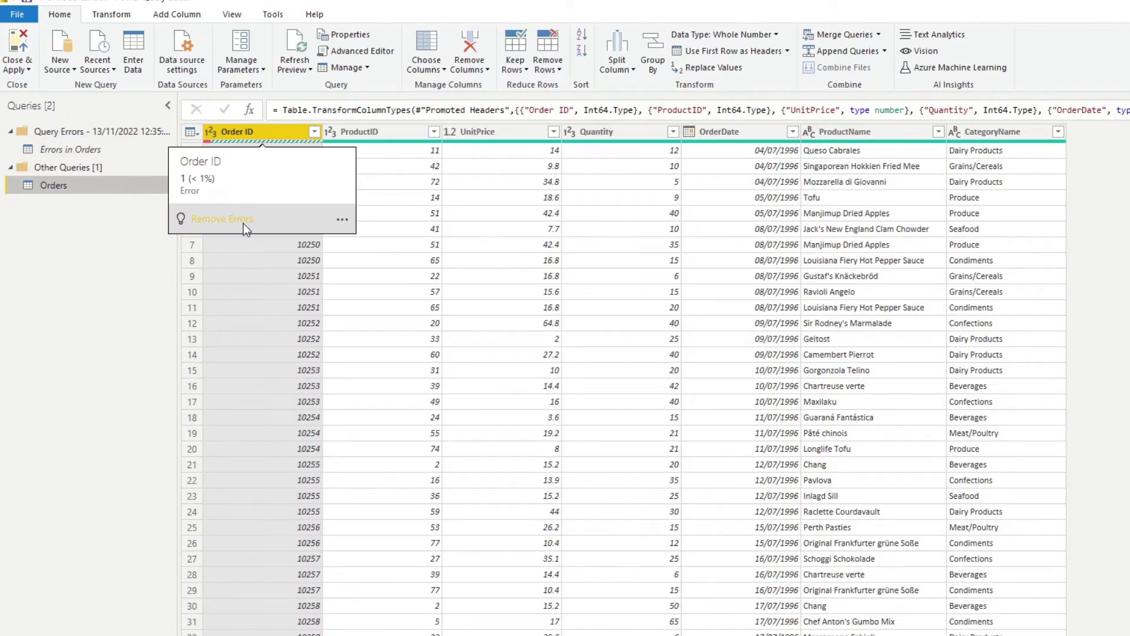
{"action": "right_click", "coordinate": [264, 129]}
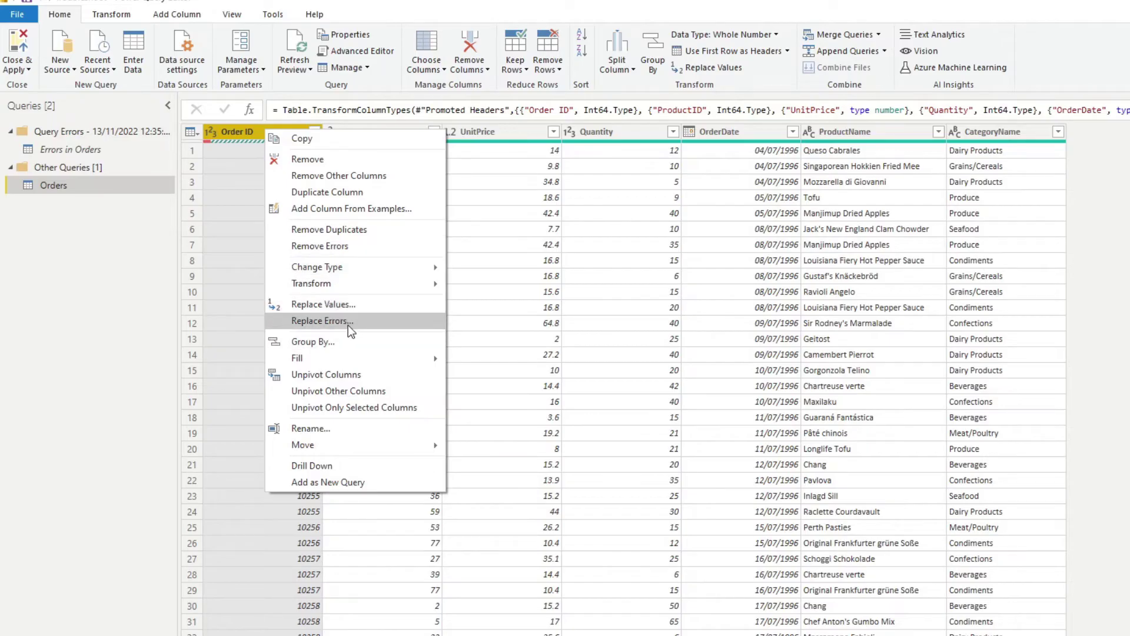
{"action": "left_click", "coordinate": [357, 246]}
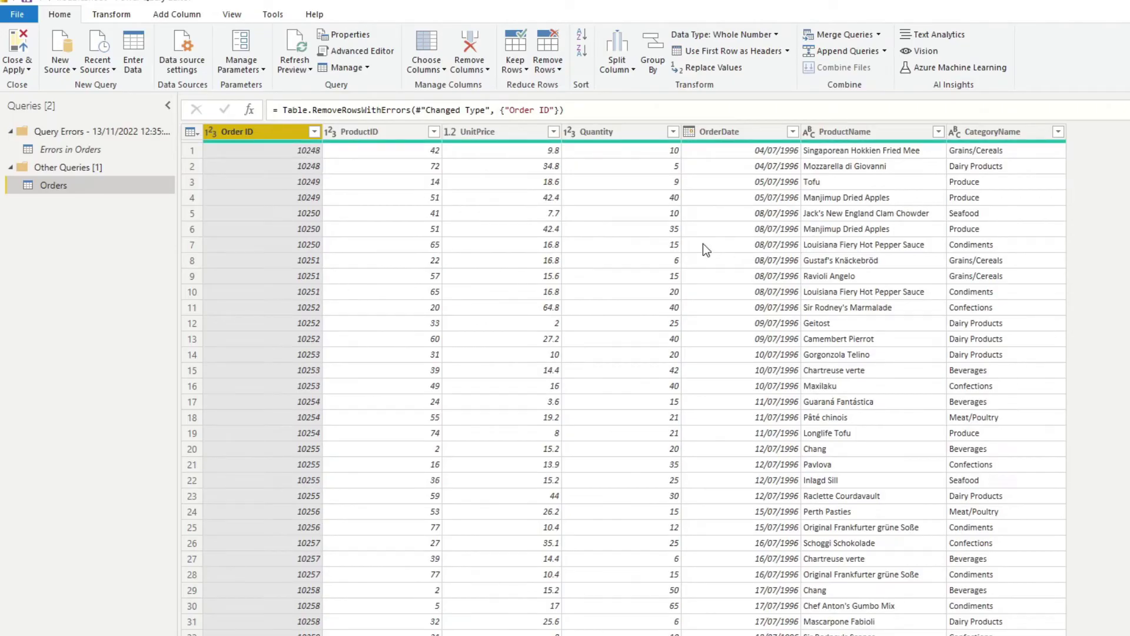
{"action": "left_click", "coordinate": [69, 149]}
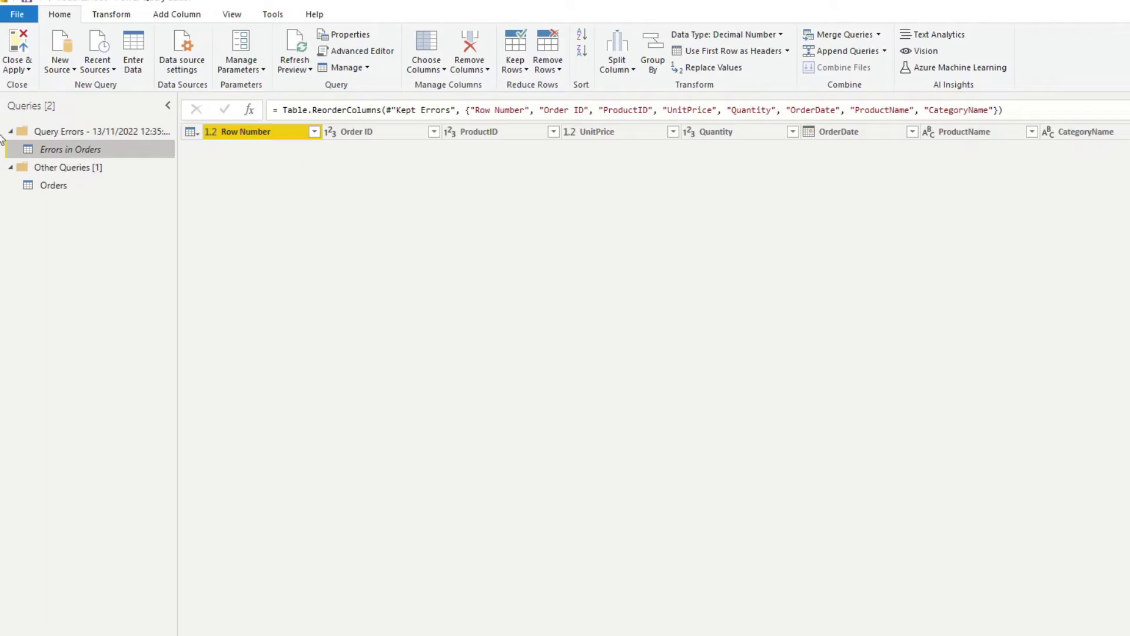
Delete the Query Errors group and apply the queries, which fails on duplicate Order ID 10248.
{"action": "left_click", "coordinate": [68, 130]}
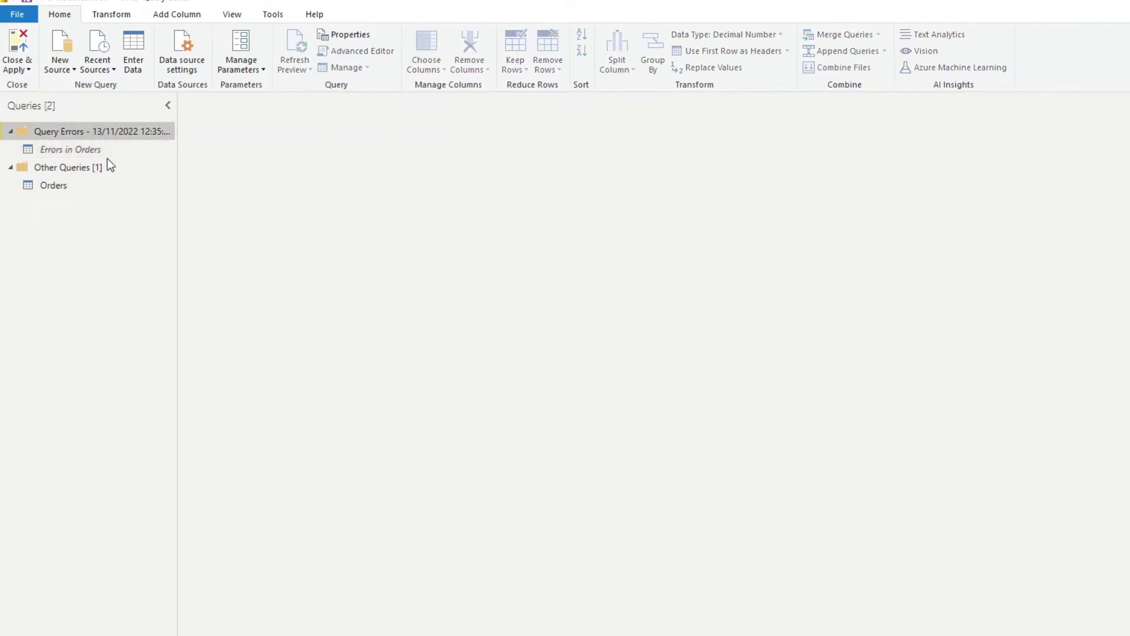
{"action": "right_click", "coordinate": [90, 126]}
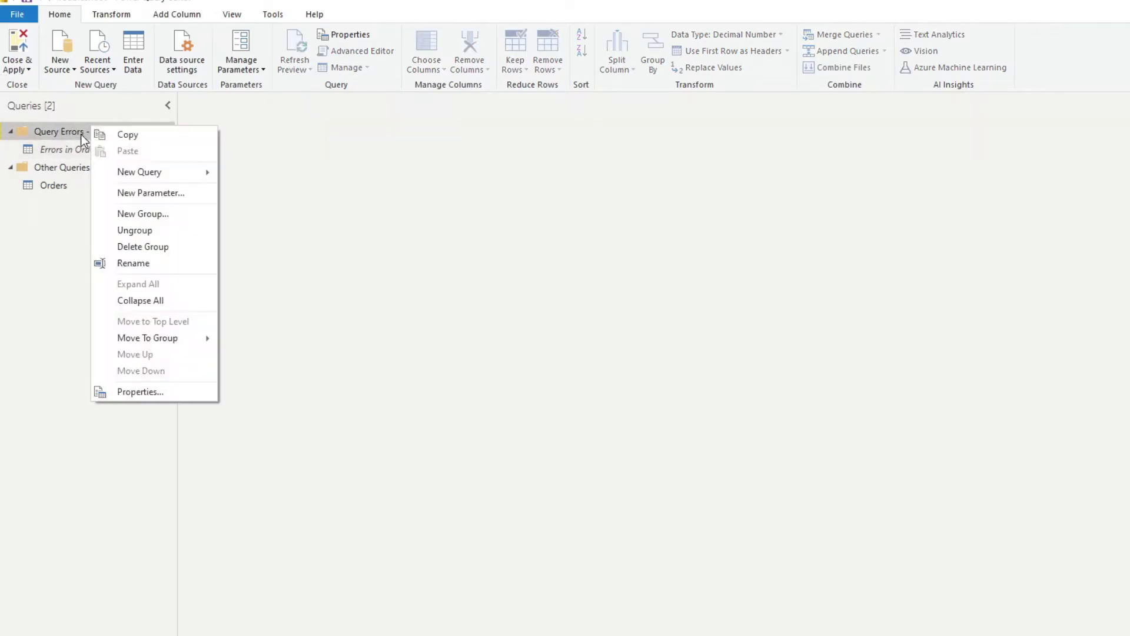
{"action": "left_click", "coordinate": [133, 246]}
{"action": "key", "text": "Return"}
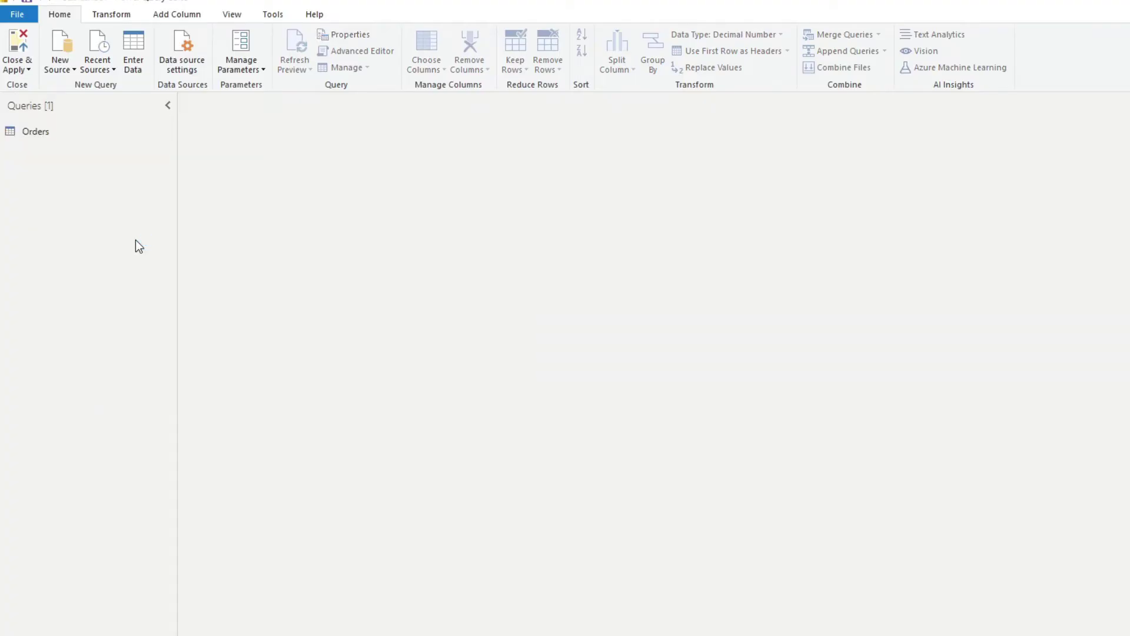
{"action": "left_click", "coordinate": [29, 41]}
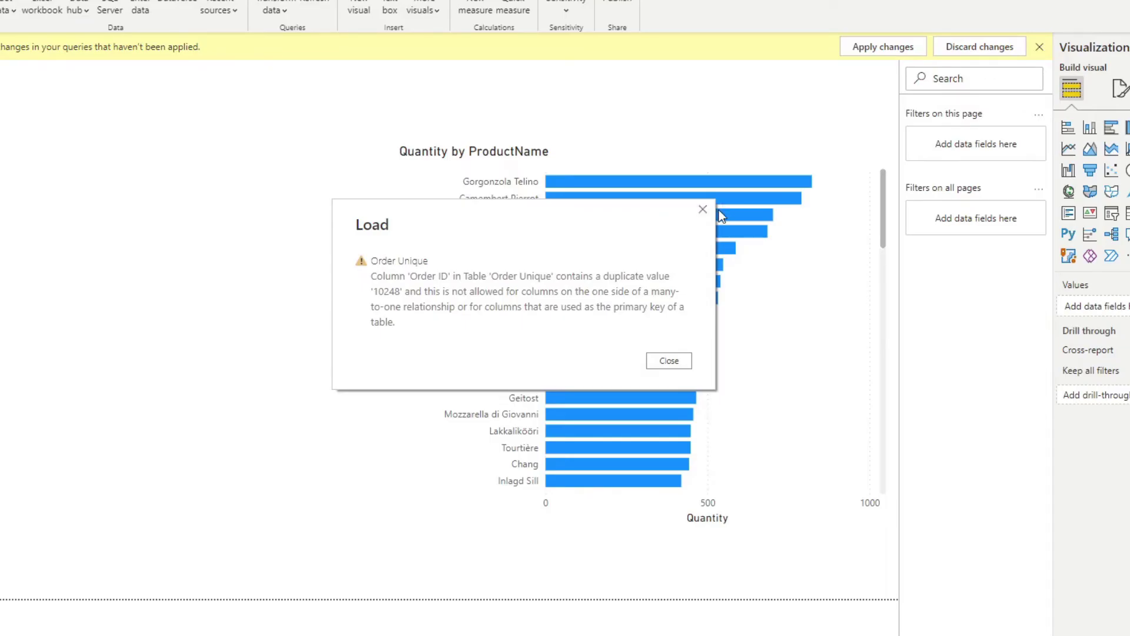
Dismiss the load error and arrange Order Unique beside Orders in the model diagram.
{"action": "left_click", "coordinate": [702, 210]}
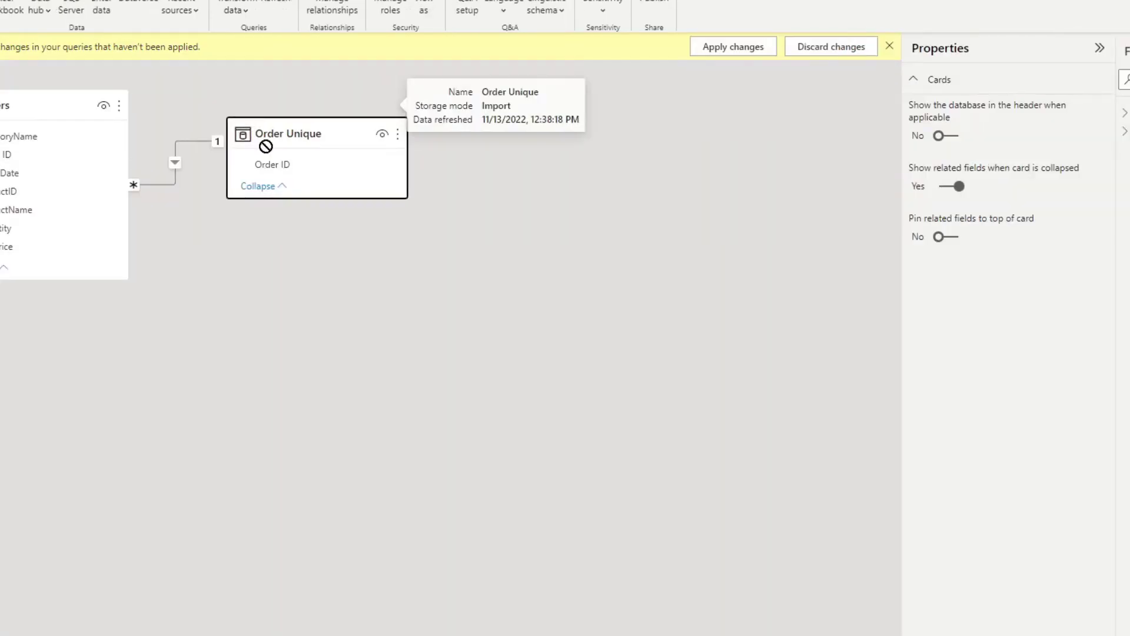
{"action": "left_click_drag", "start_coordinate": [262, 144], "coordinate": [449, 330]}
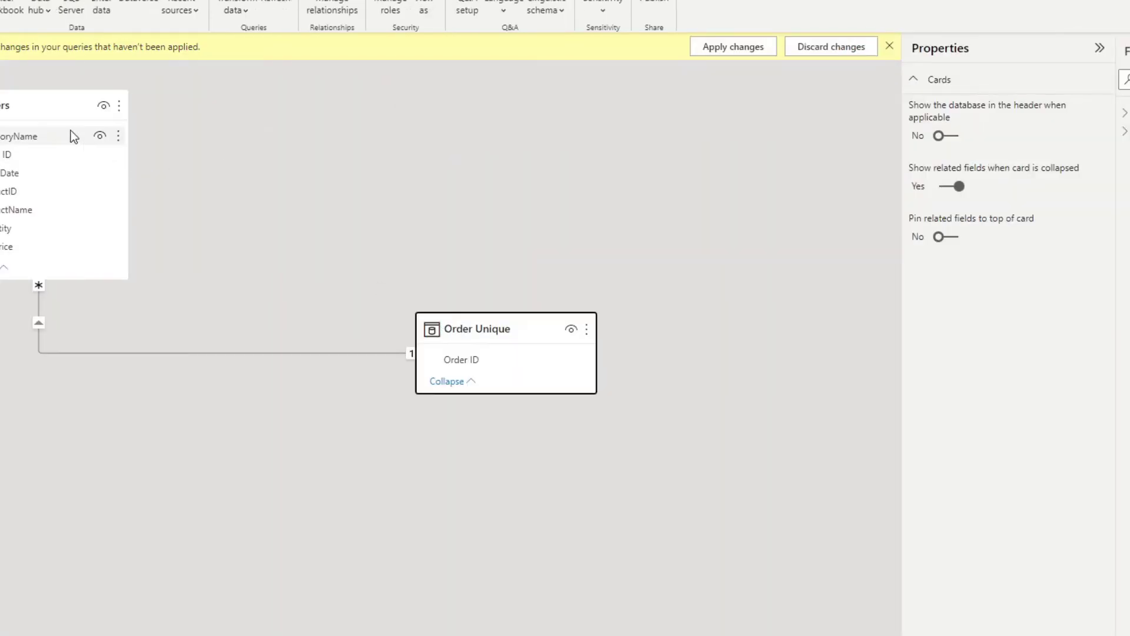
{"action": "left_click_drag", "start_coordinate": [61, 108], "coordinate": [264, 150]}
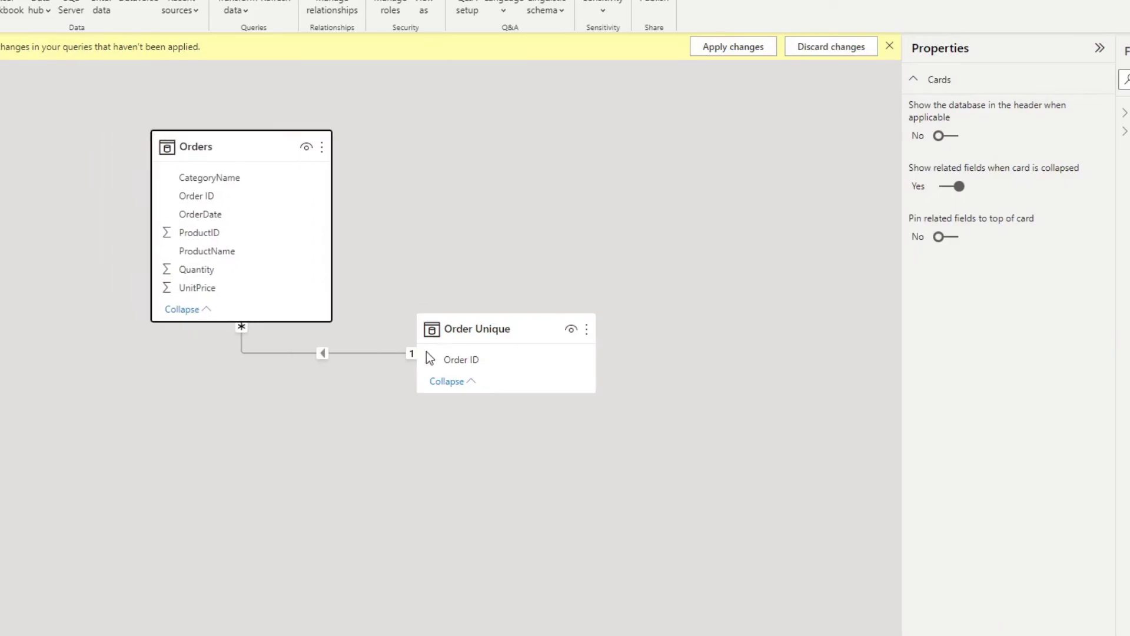
{"action": "left_click", "coordinate": [492, 328]}
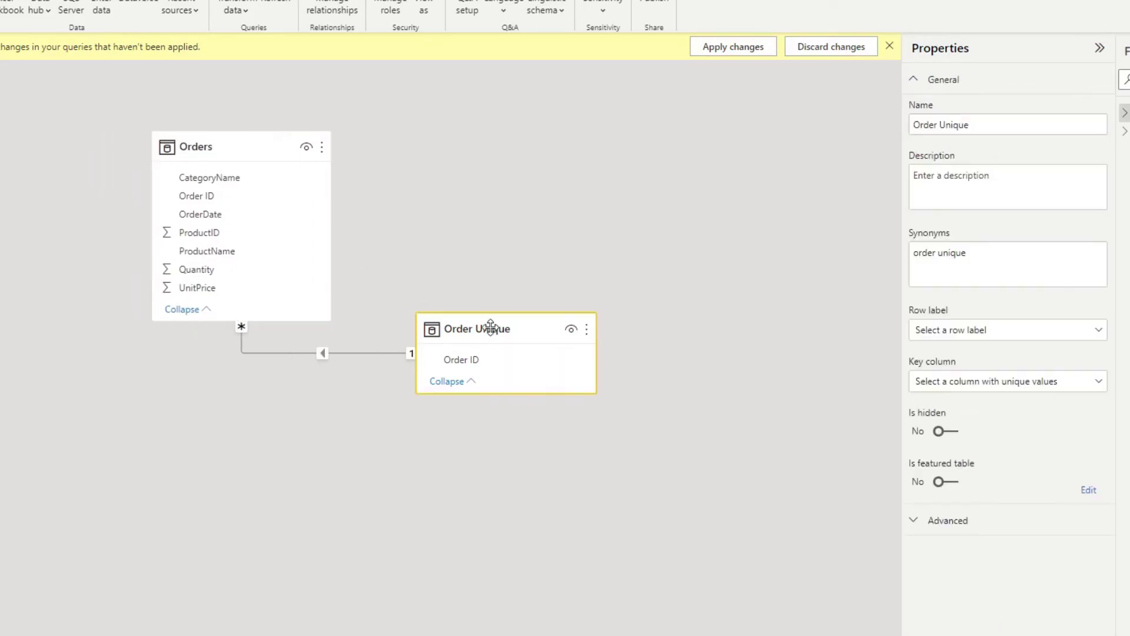
{"action": "left_click", "coordinate": [207, 146]}
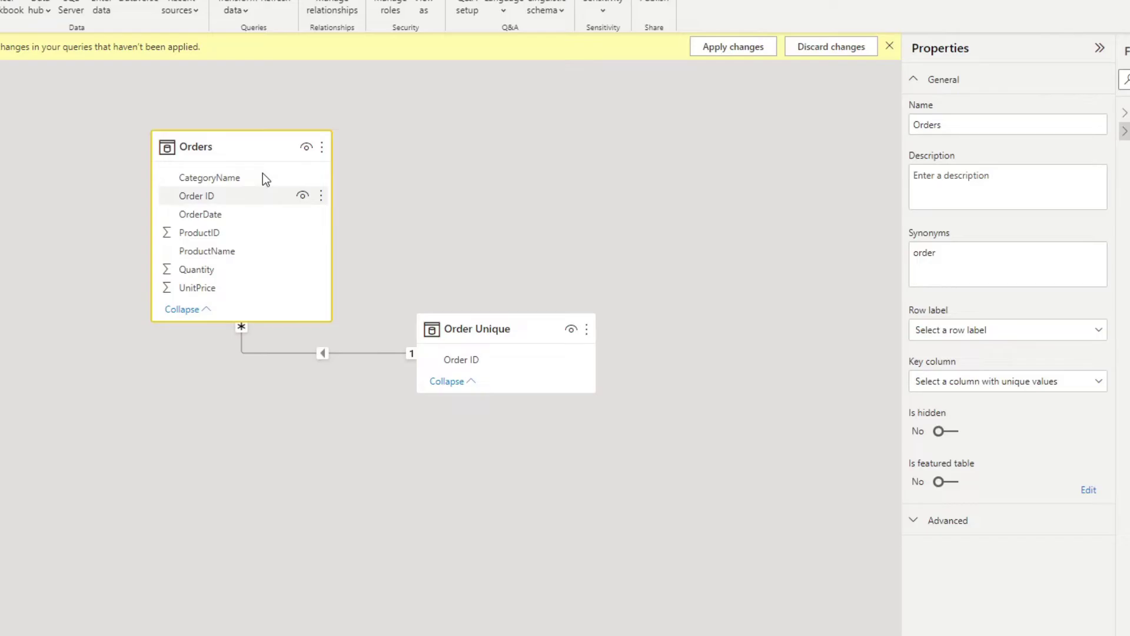
Inspect the Order ID values of Orders and Order Unique in Data view, then return to Model view.
{"action": "left_click", "coordinate": [12, 159]}
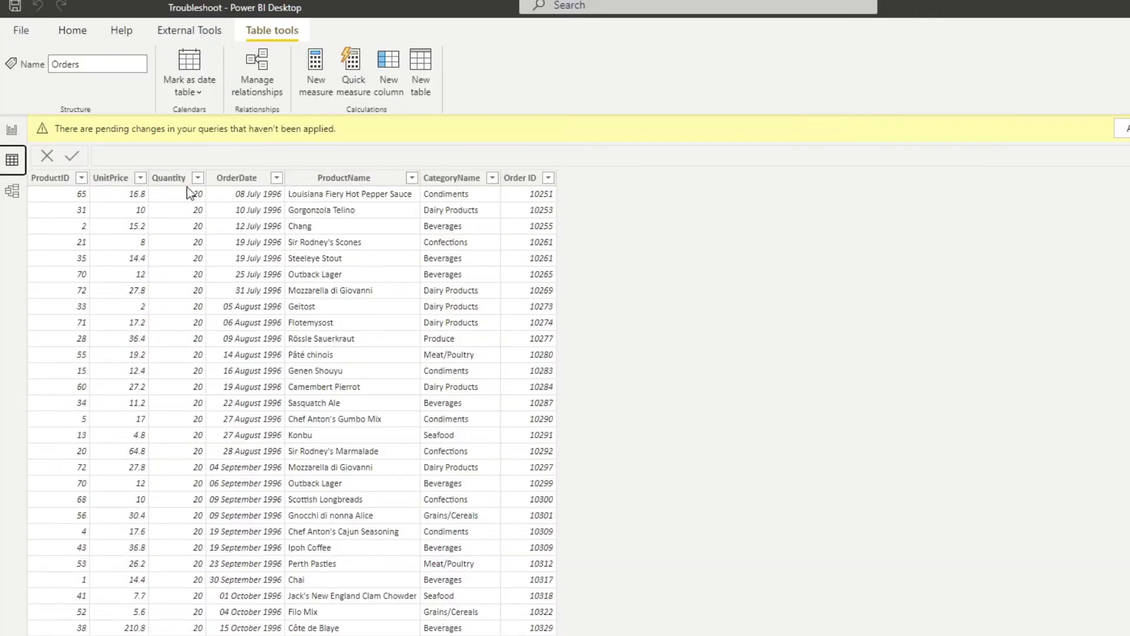
{"action": "left_click", "coordinate": [533, 177]}
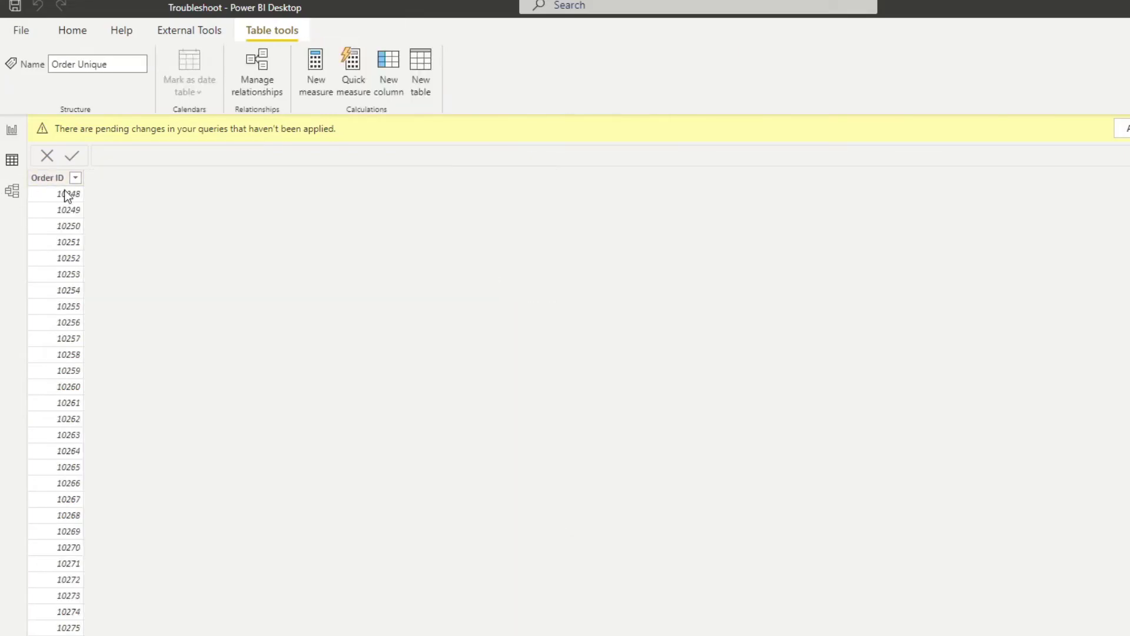
{"action": "left_click", "coordinate": [71, 197]}
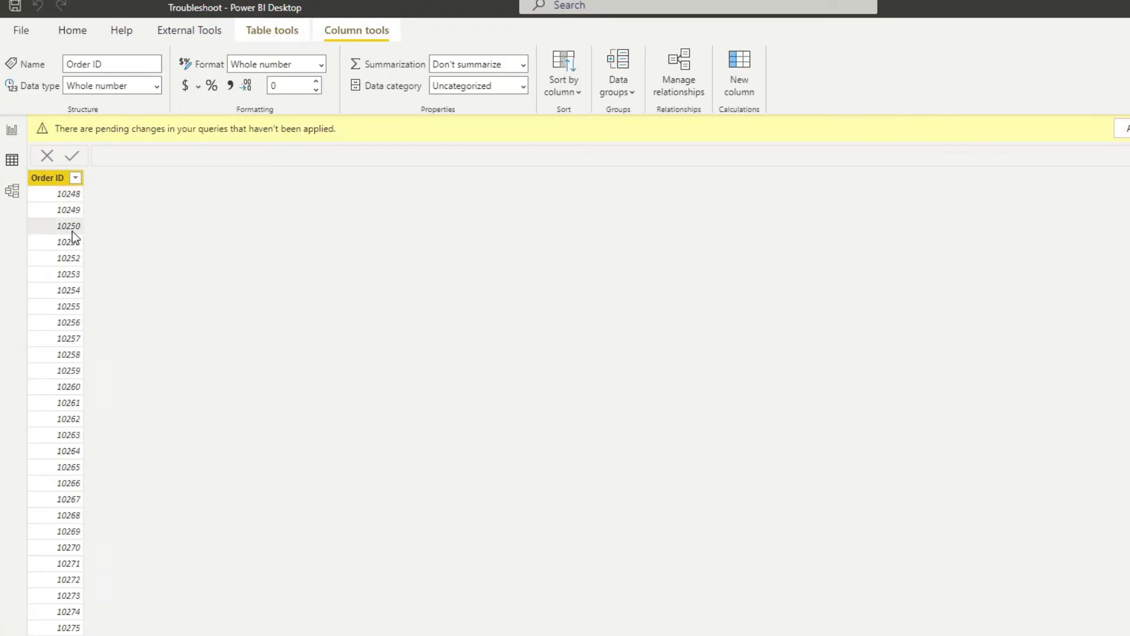
{"action": "scroll", "coordinate": [71, 396], "scroll_direction": "down", "scroll_amount": 18}
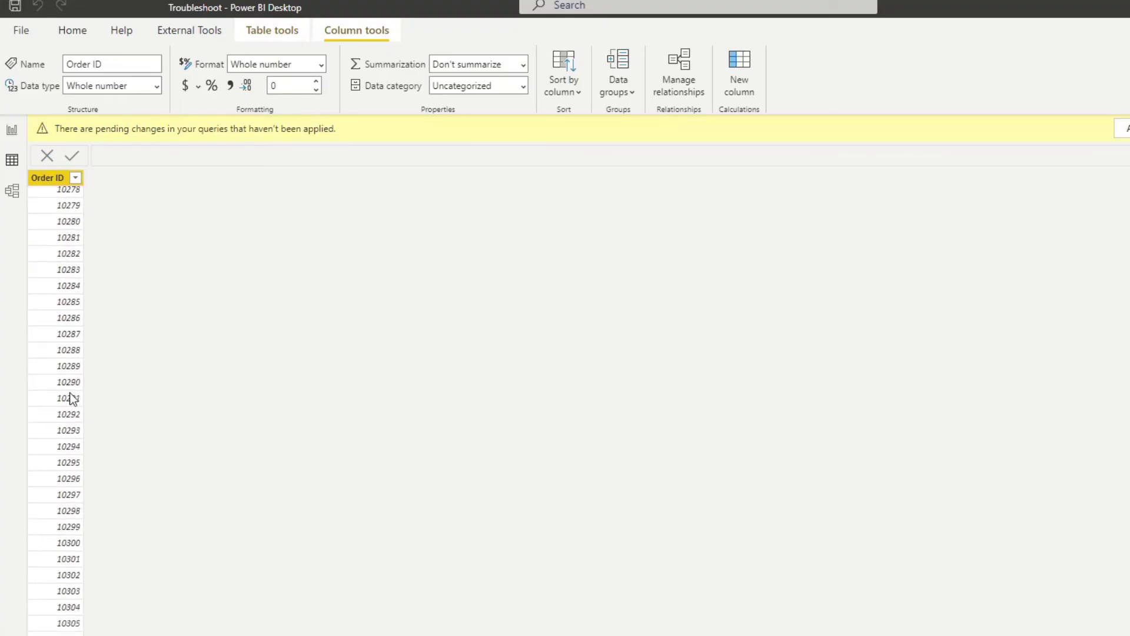
{"action": "scroll", "coordinate": [73, 394], "scroll_direction": "up", "scroll_amount": 18}
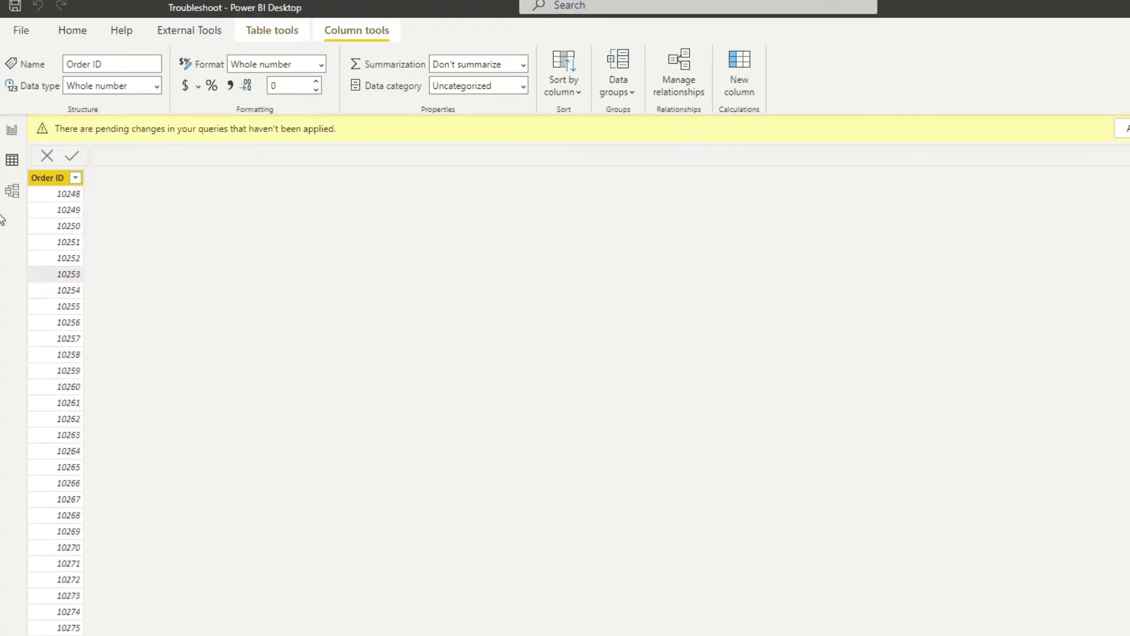
{"action": "left_click", "coordinate": [14, 196]}
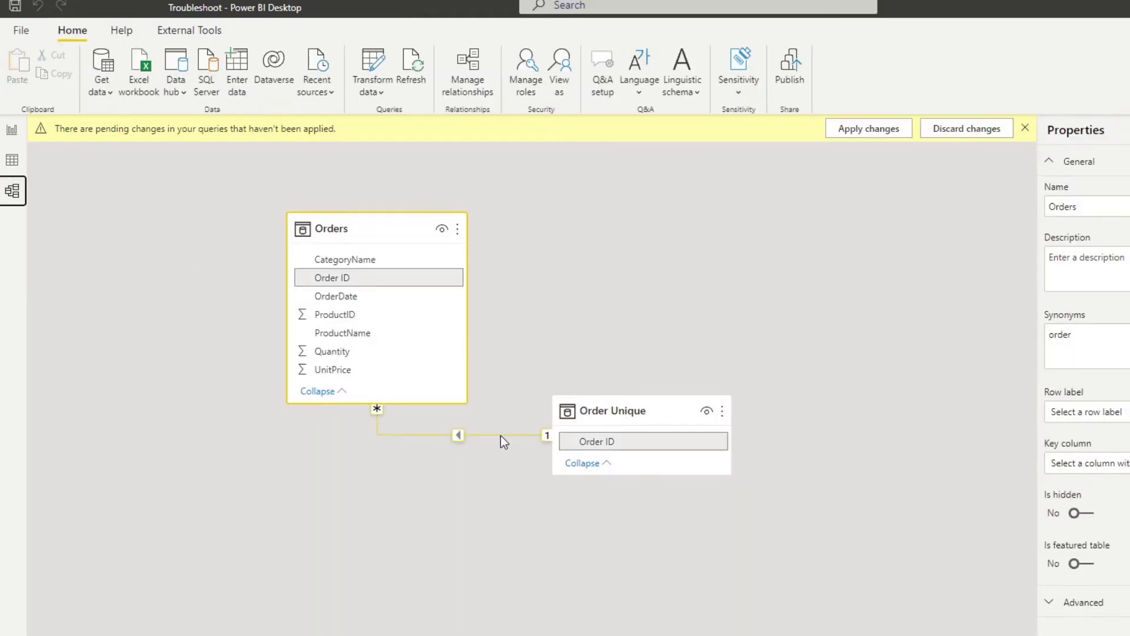
Delete the Orders–Order Unique relationship on Order ID and apply the pending query changes.
{"action": "left_click_drag", "start_coordinate": [612, 410], "coordinate": [605, 482]}
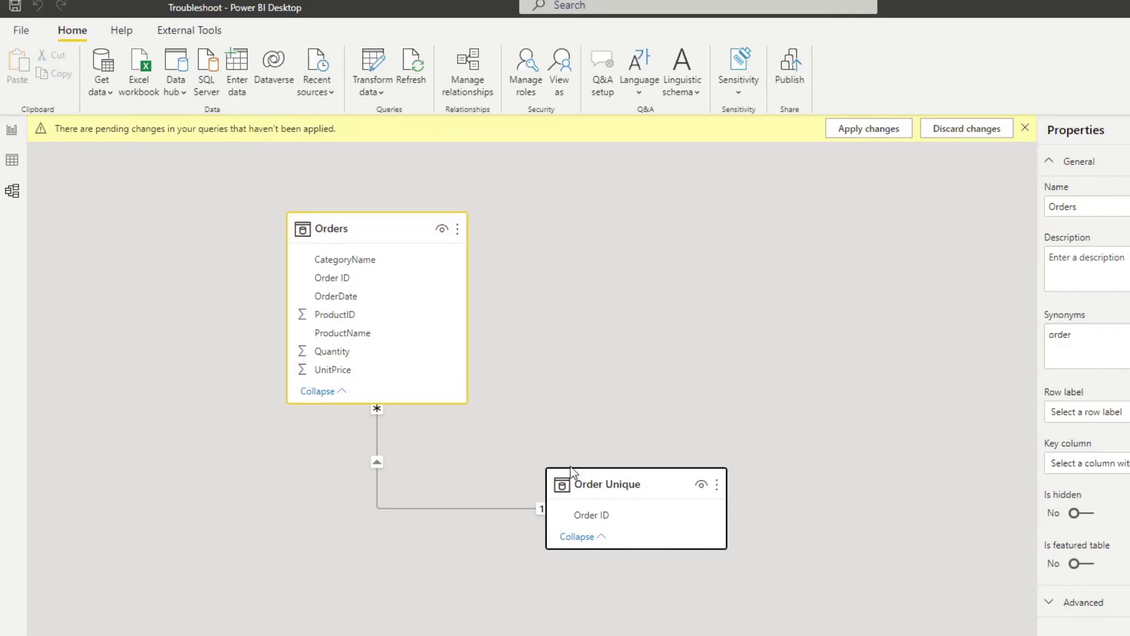
{"action": "right_click", "coordinate": [457, 507]}
{"action": "left_click", "coordinate": [483, 515]}
{"action": "left_click", "coordinate": [818, 426]}
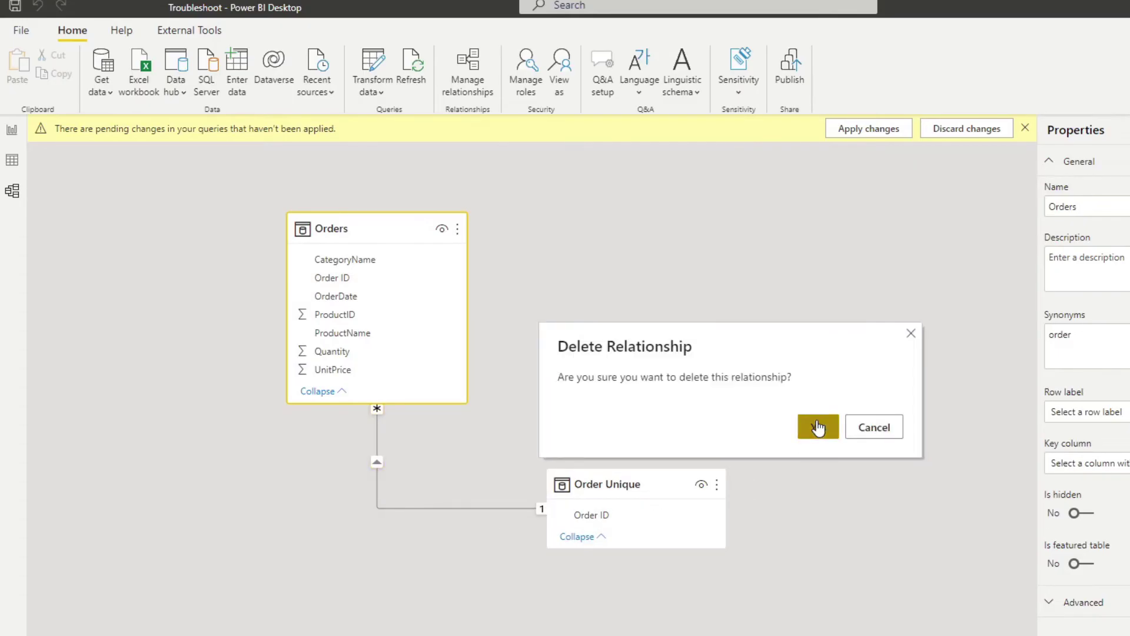
{"action": "left_click", "coordinate": [872, 134]}
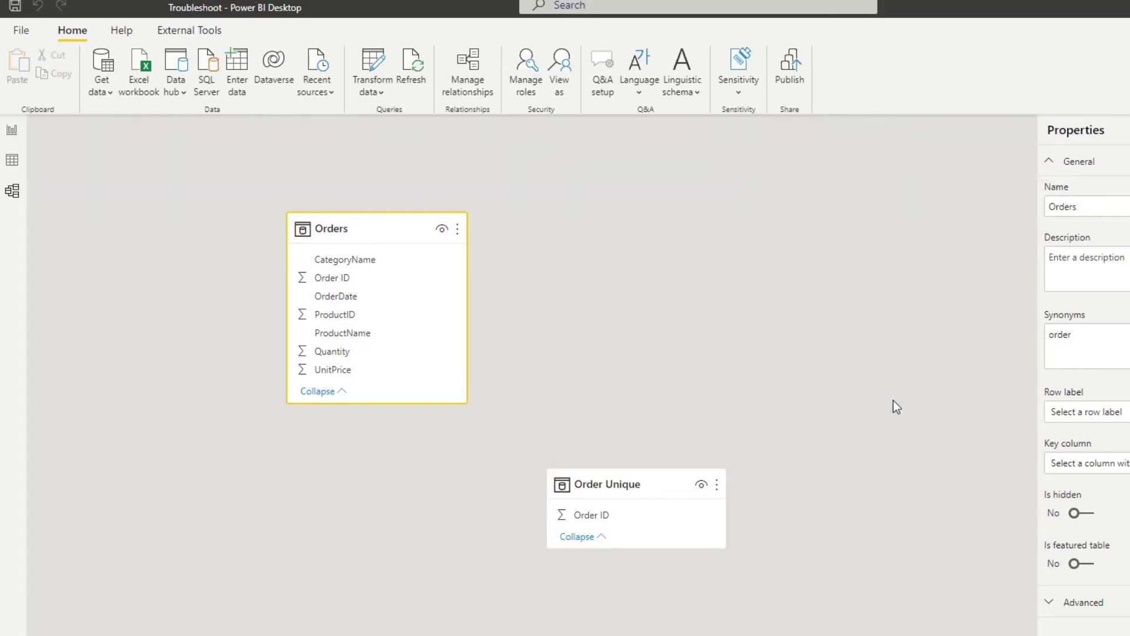
Remove duplicate Order IDs from the Order Unique query in Power Query, then Close & Apply.
{"action": "left_click", "coordinate": [11, 159]}
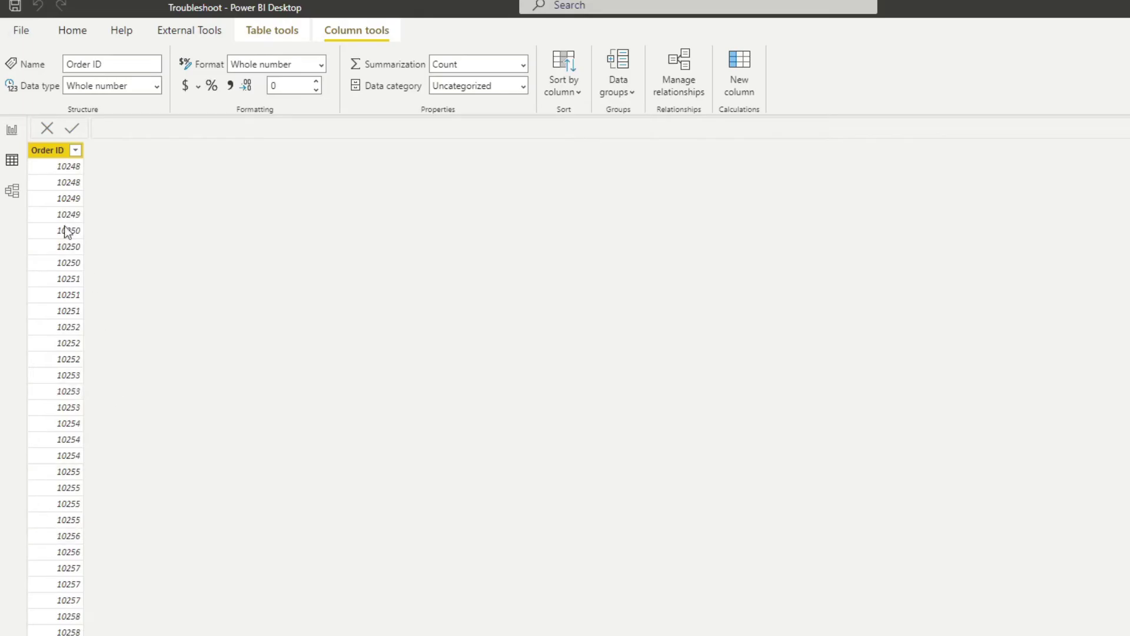
{"action": "left_click", "coordinate": [12, 130]}
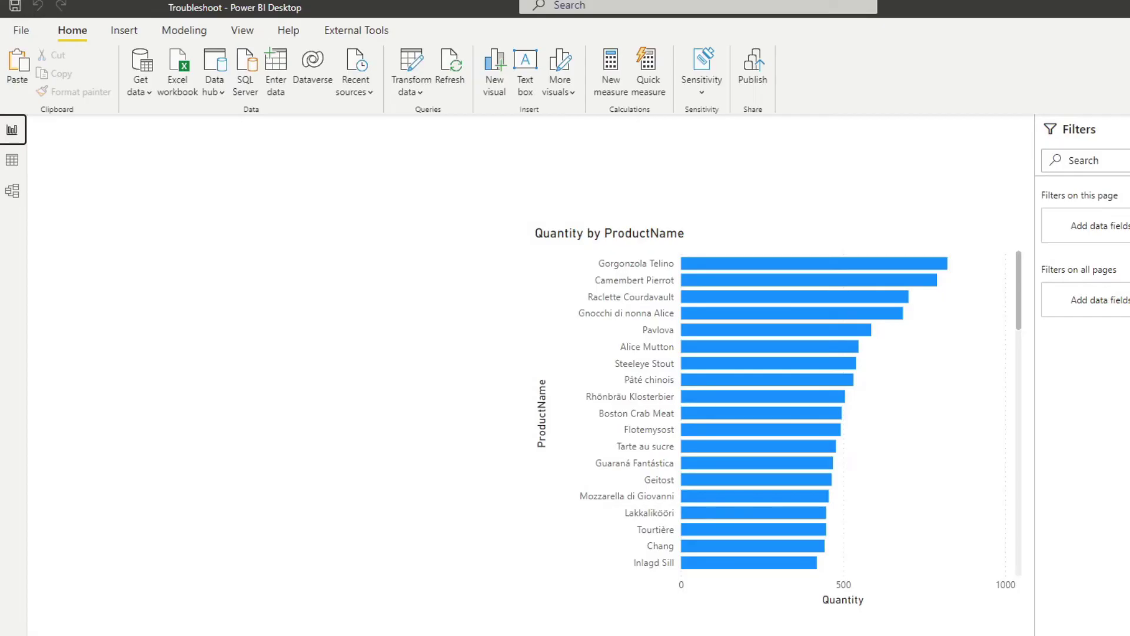
{"action": "left_click", "coordinate": [12, 159]}
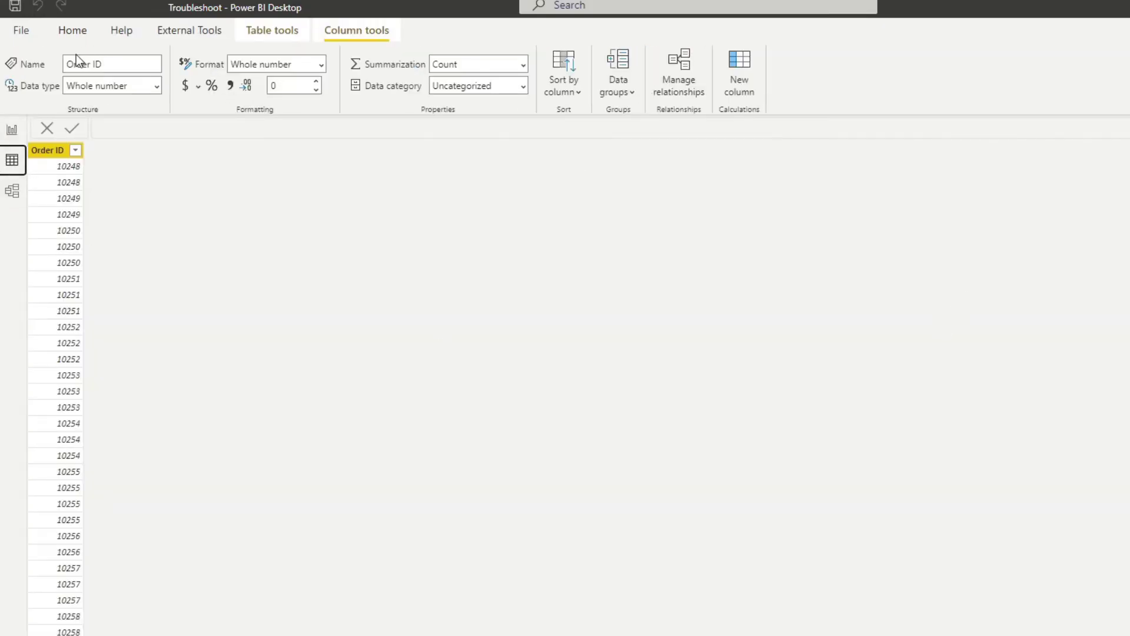
{"action": "left_click", "coordinate": [73, 30]}
{"action": "left_click", "coordinate": [373, 64]}
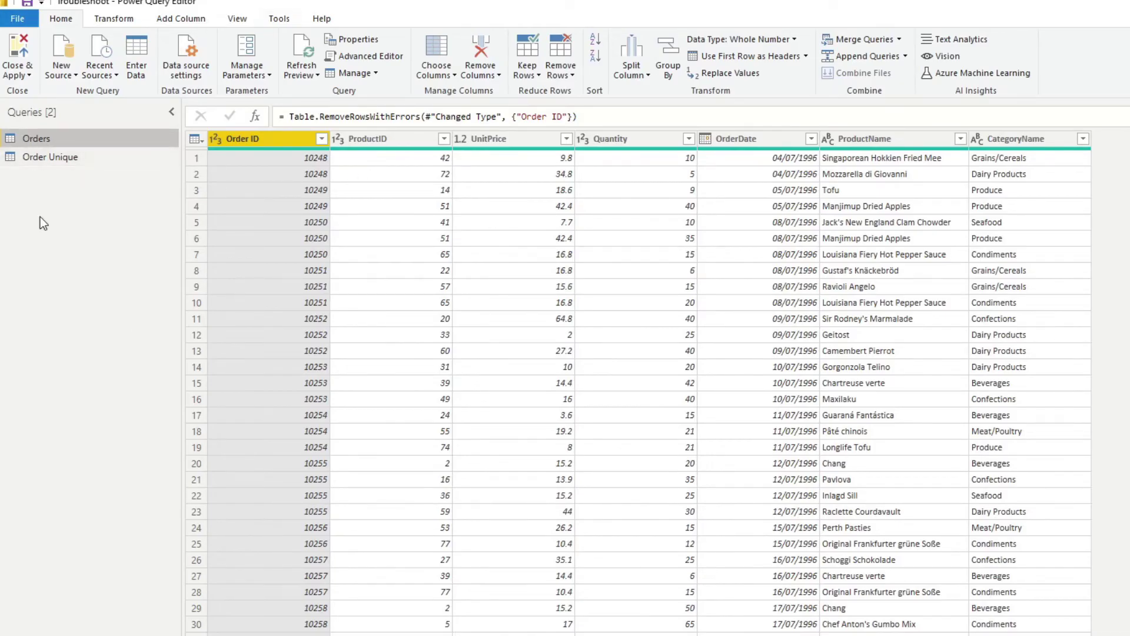
{"action": "left_click", "coordinate": [72, 160]}
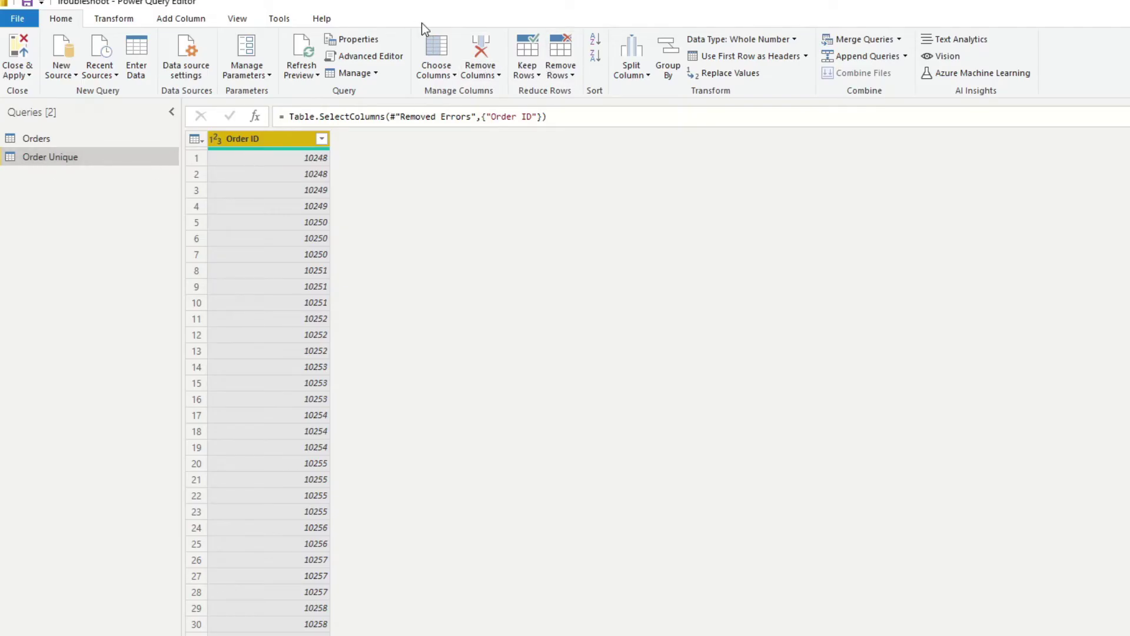
{"action": "left_click", "coordinate": [559, 72]}
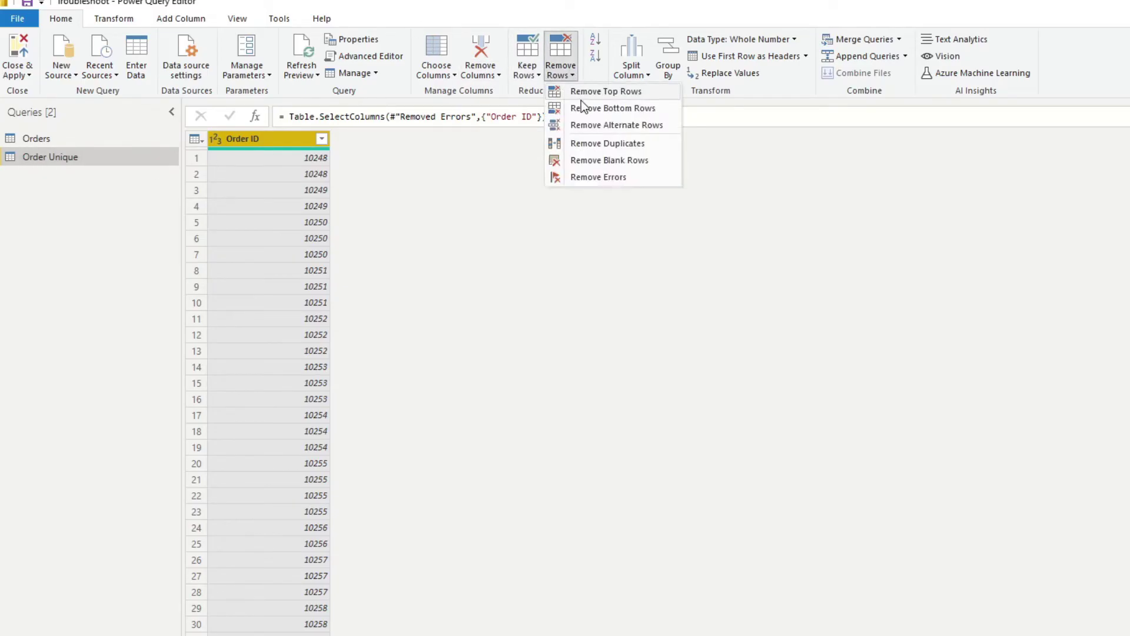
{"action": "left_click", "coordinate": [595, 144]}
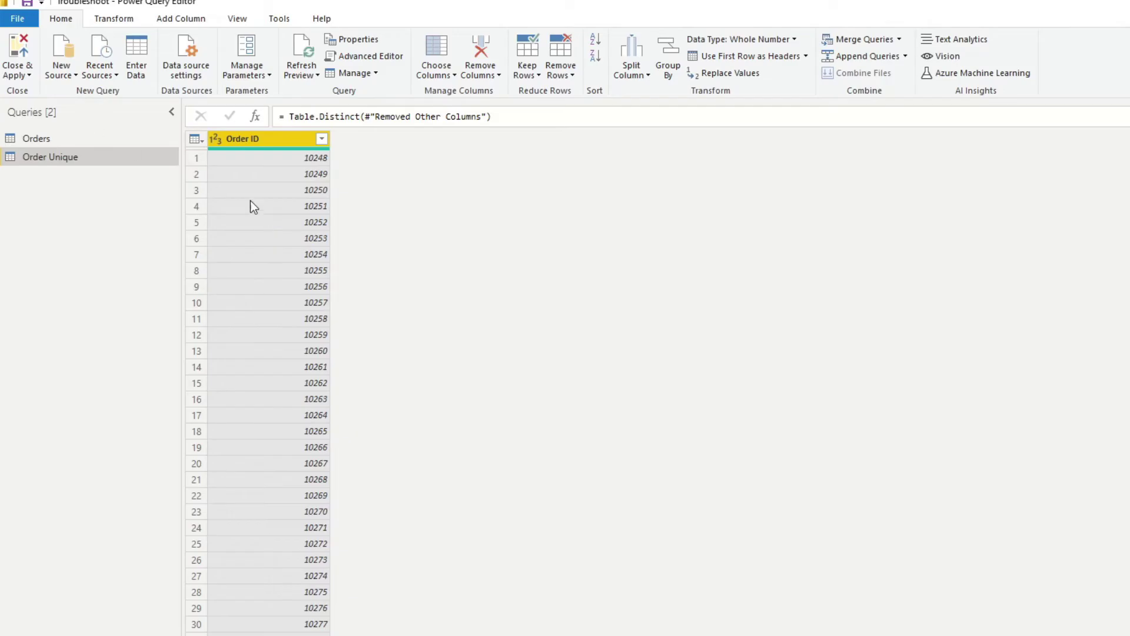
{"action": "left_click", "coordinate": [273, 288]}
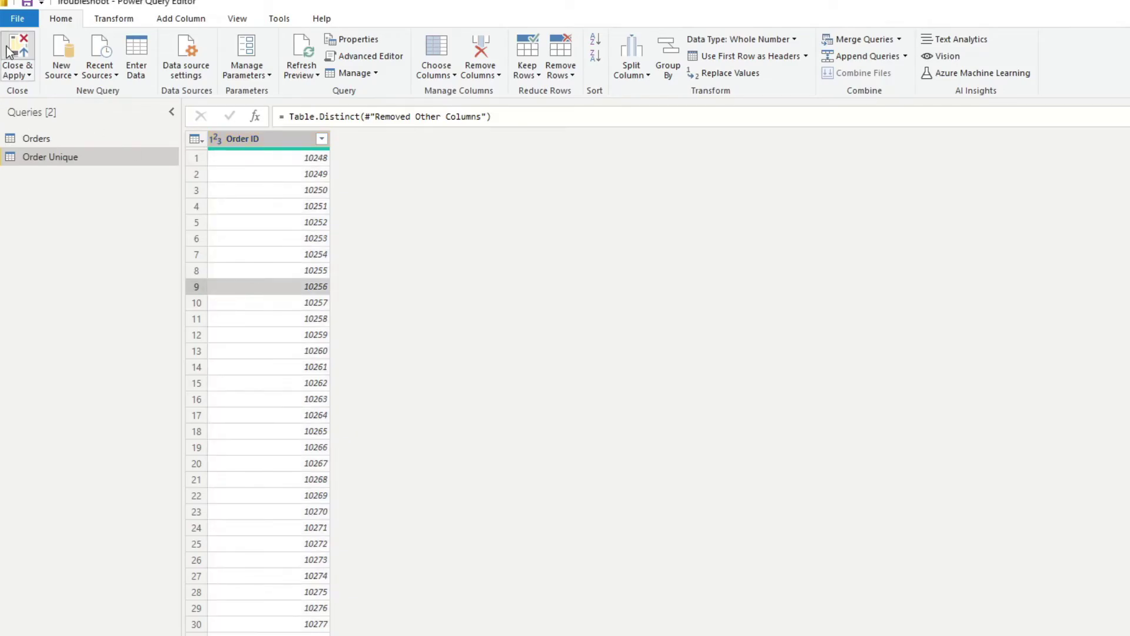
{"action": "left_click", "coordinate": [8, 52]}
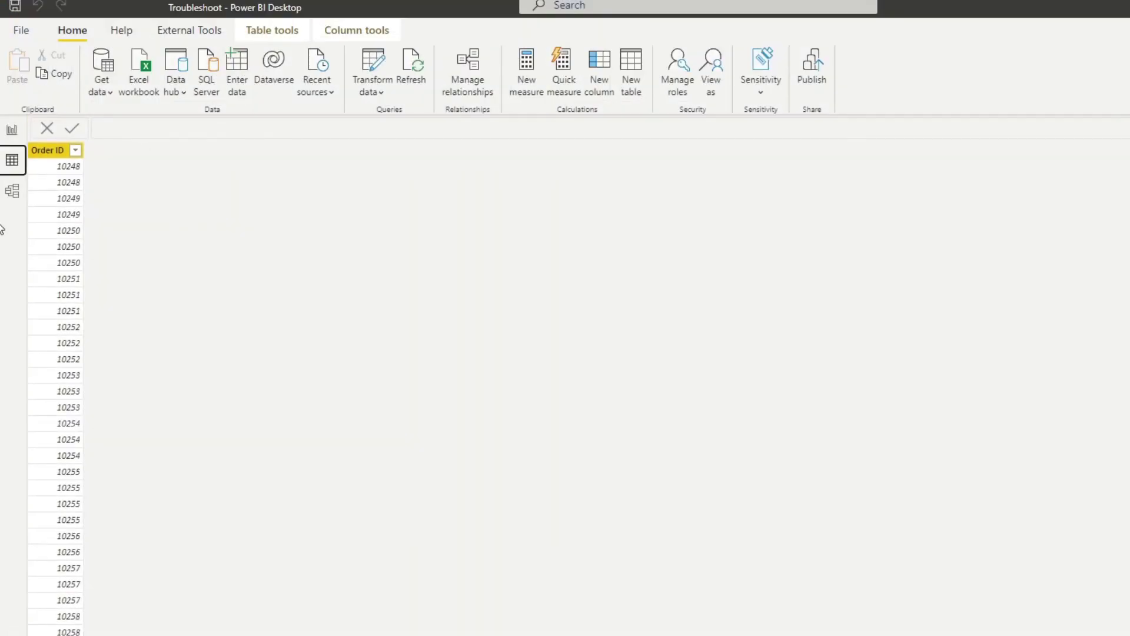
Link Order Unique's Order ID to Orders' Order ID as a one-to-many relationship in Model view.
{"action": "left_click", "coordinate": [12, 130]}
{"action": "left_click", "coordinate": [12, 193]}
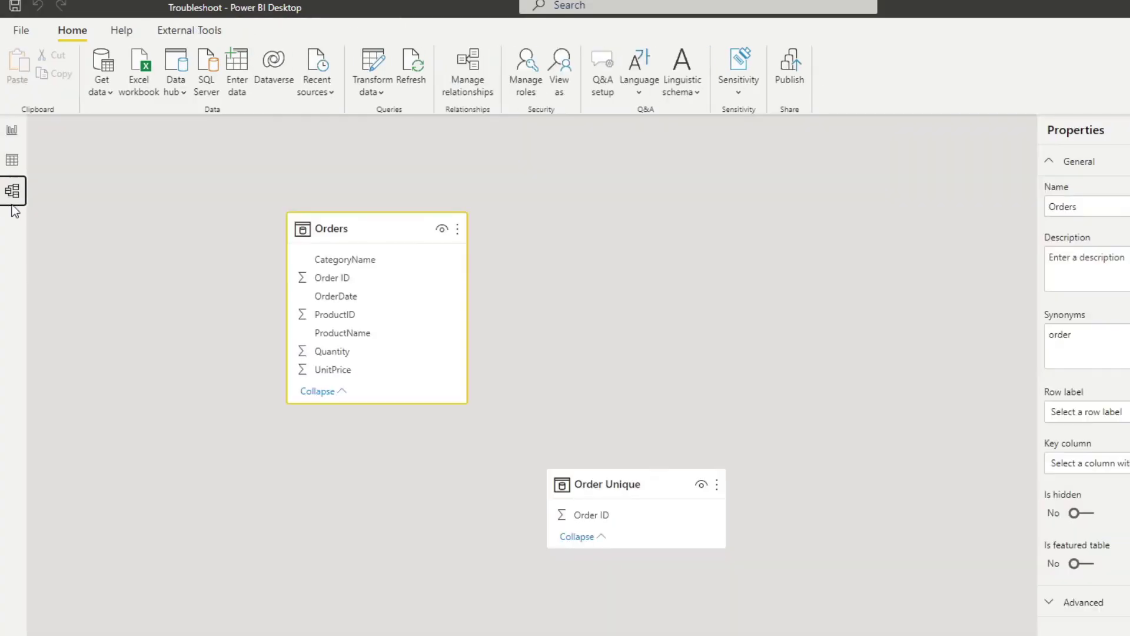
{"action": "left_click_drag", "start_coordinate": [586, 487], "coordinate": [405, 280]}
{"action": "left_click_drag", "start_coordinate": [689, 292], "coordinate": [543, 509]}
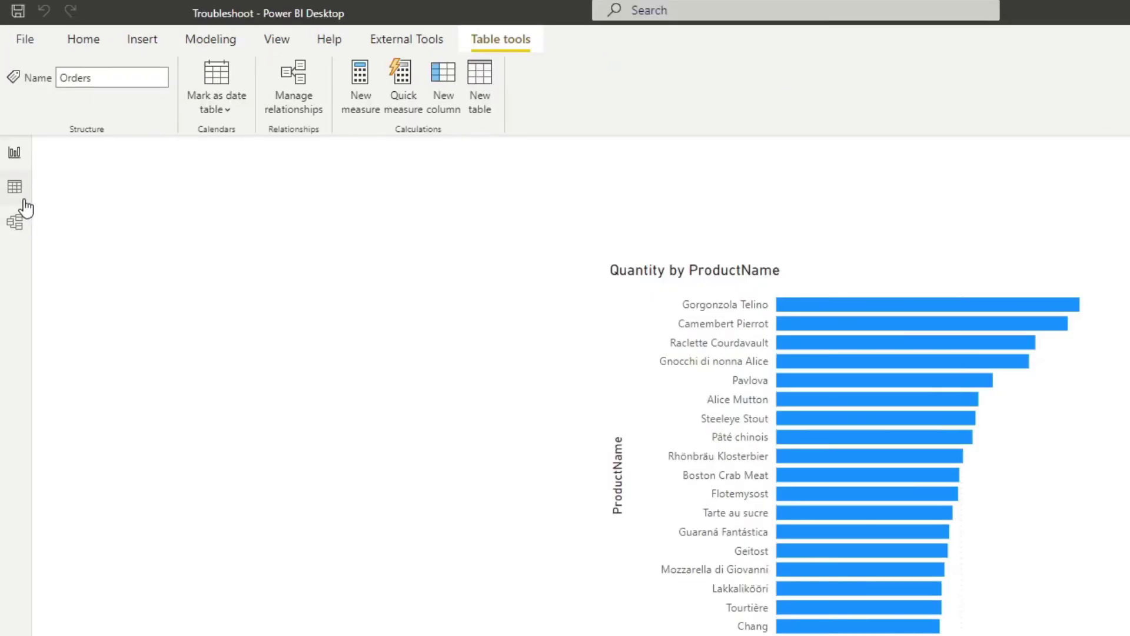
Add a calculated column Calendar = CALENDARAUTO() to Orders, which shows #ERROR.
{"action": "left_click", "coordinate": [11, 160]}
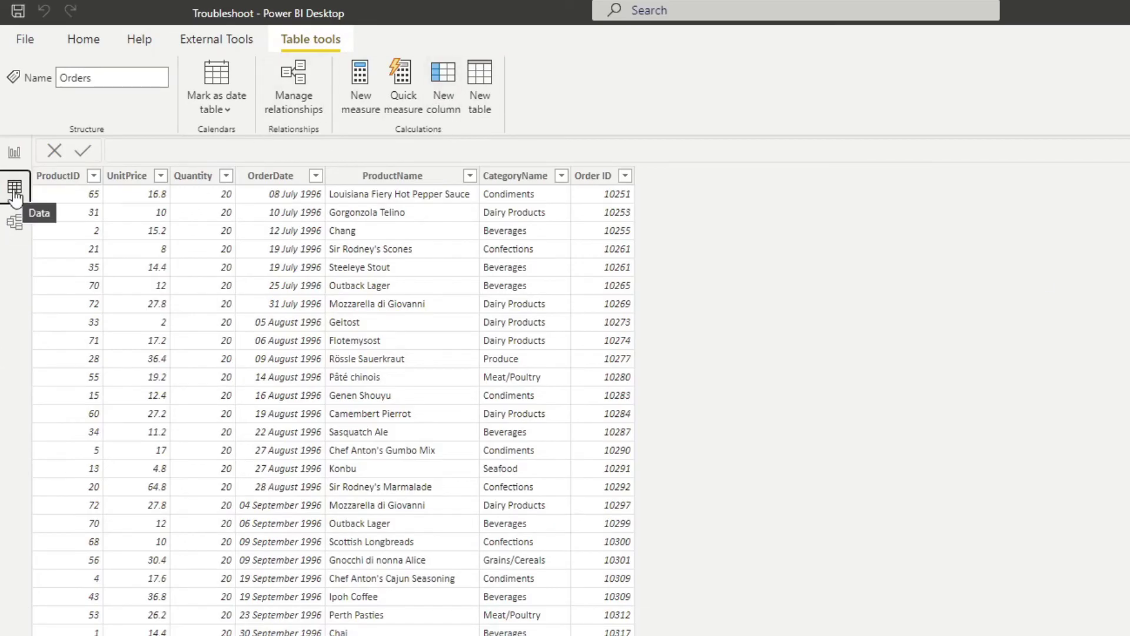
{"action": "left_click", "coordinate": [449, 83]}
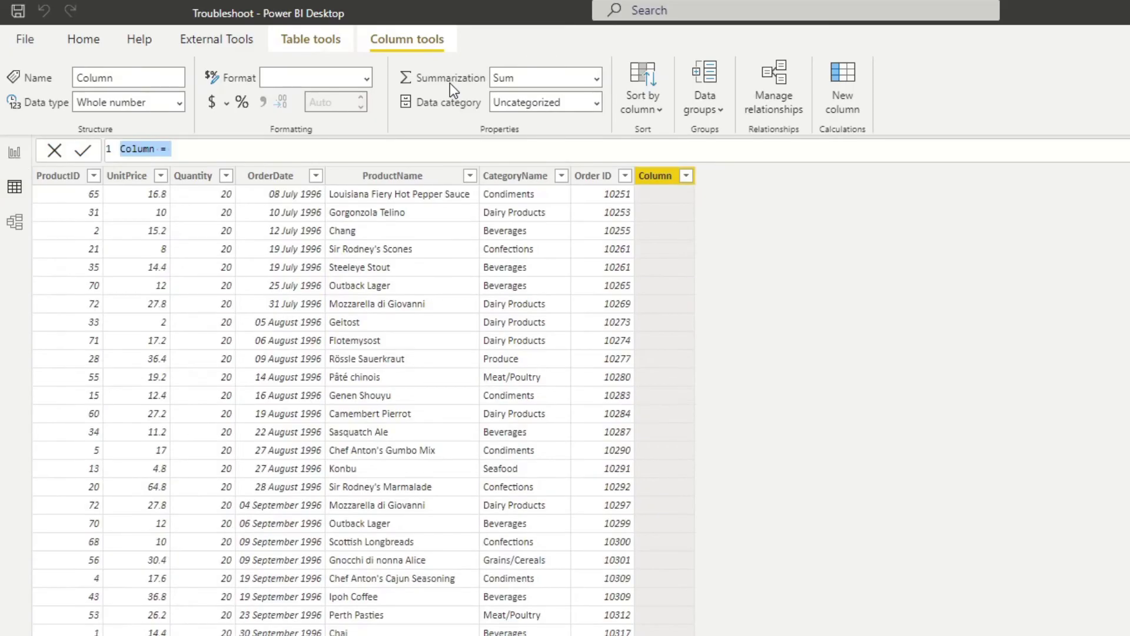
{"action": "type", "text": "Ca"}
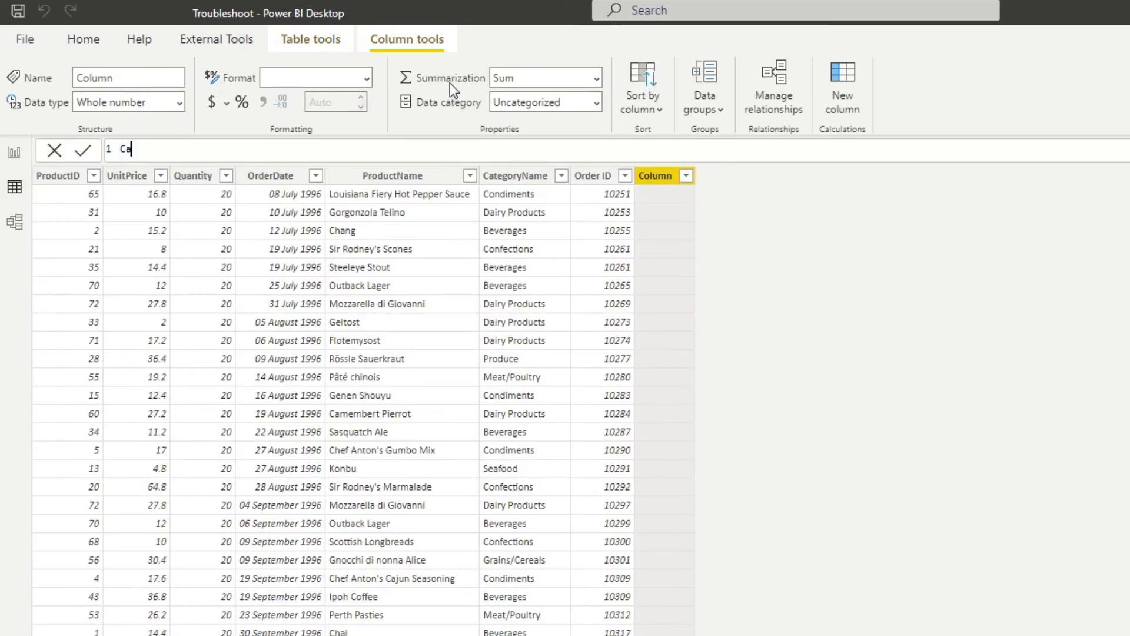
{"action": "type", "text": "lendar = CALENDA"}
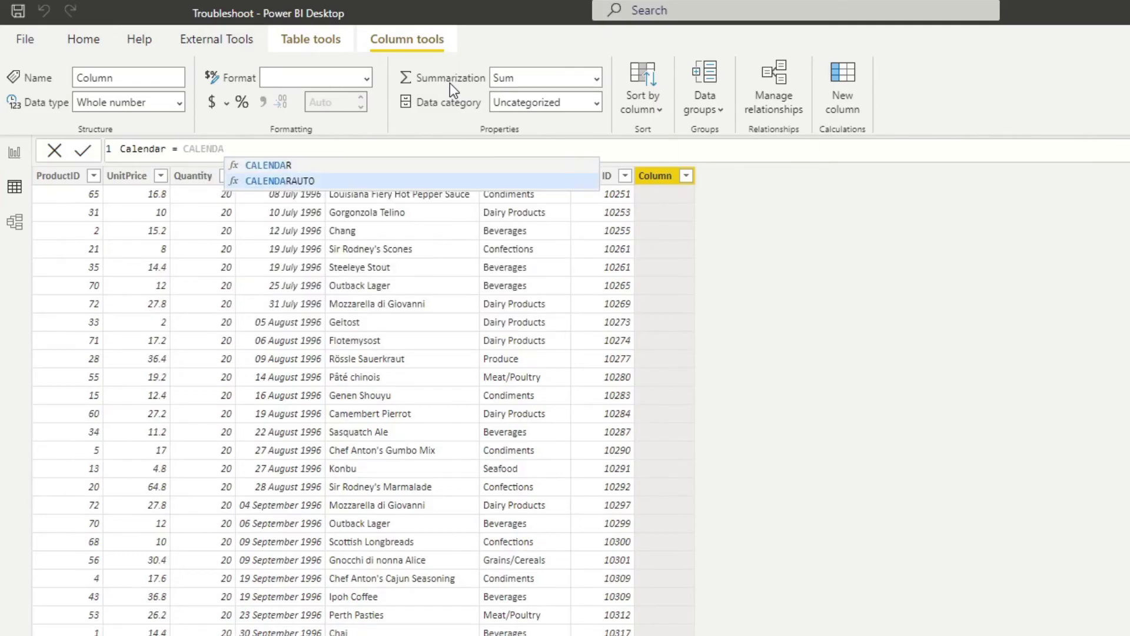
{"action": "key", "text": "Tab"}
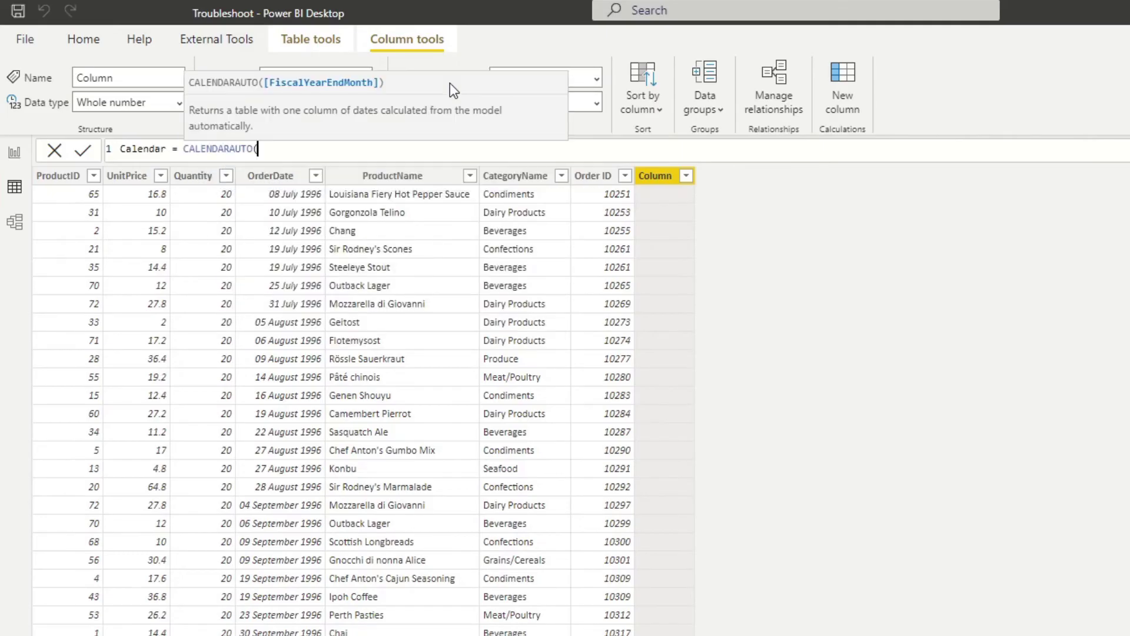
{"action": "type", "text": ")"}
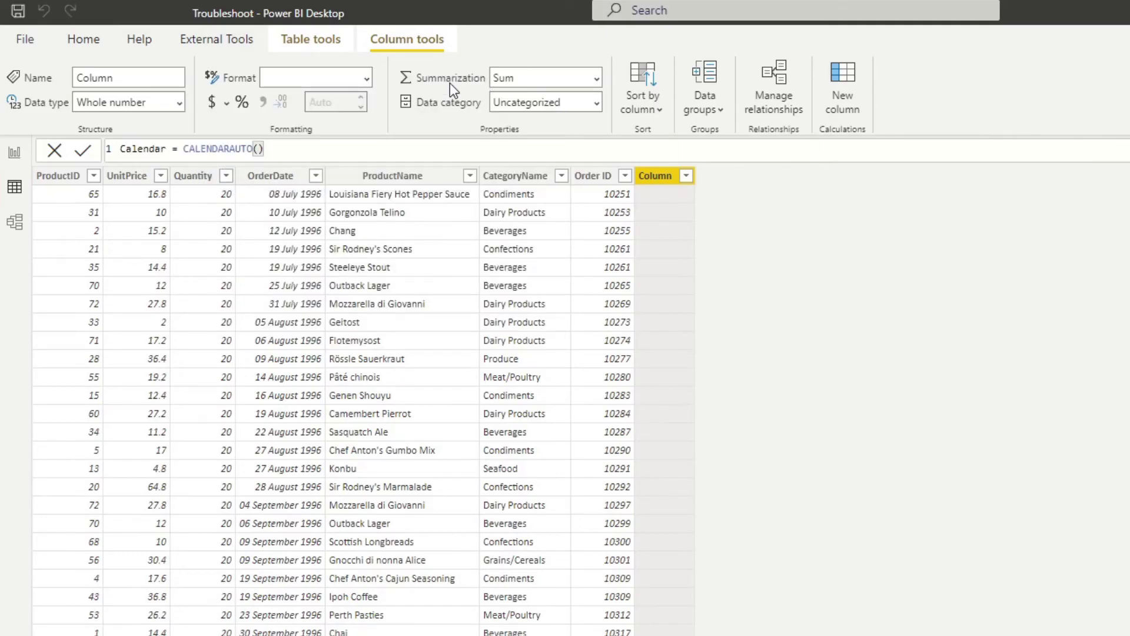
{"action": "key", "text": "Return"}
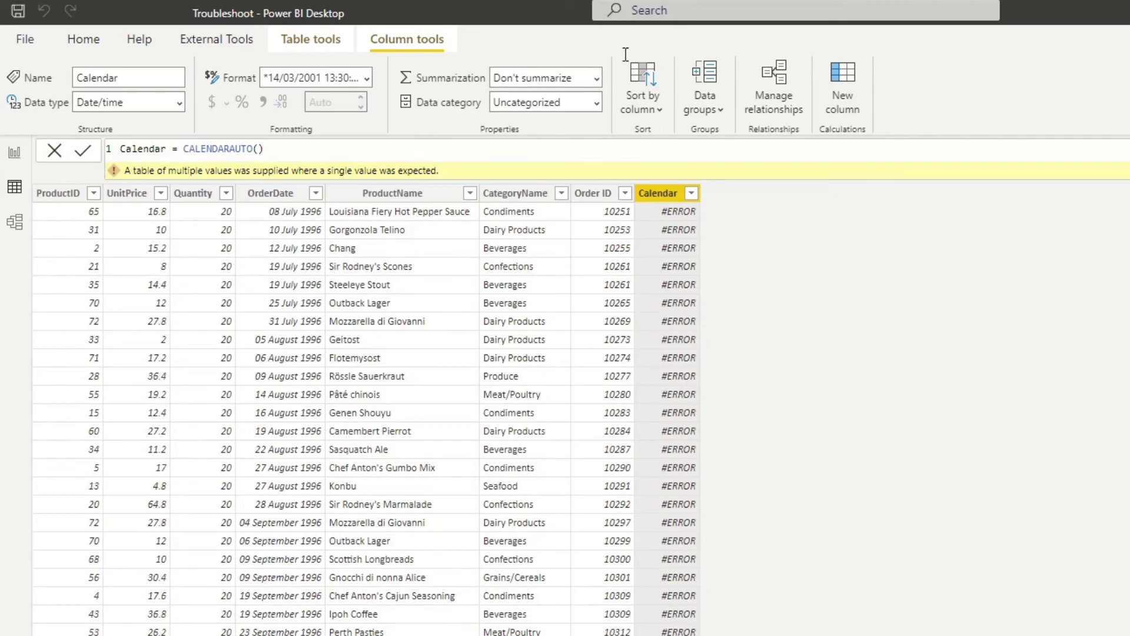
Create a new table CalendarAuto = CALENDARAUTO() and browse its Date column starting 01/01/1996.
{"action": "left_click", "coordinate": [297, 40]}
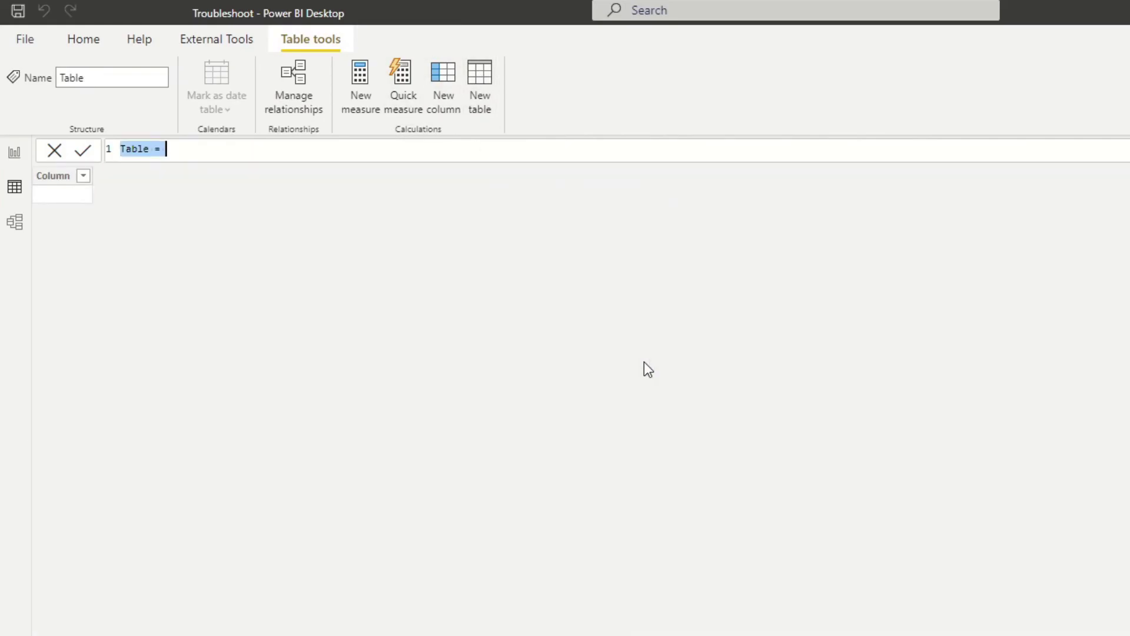
{"action": "type", "text": "CalendarAuto "}
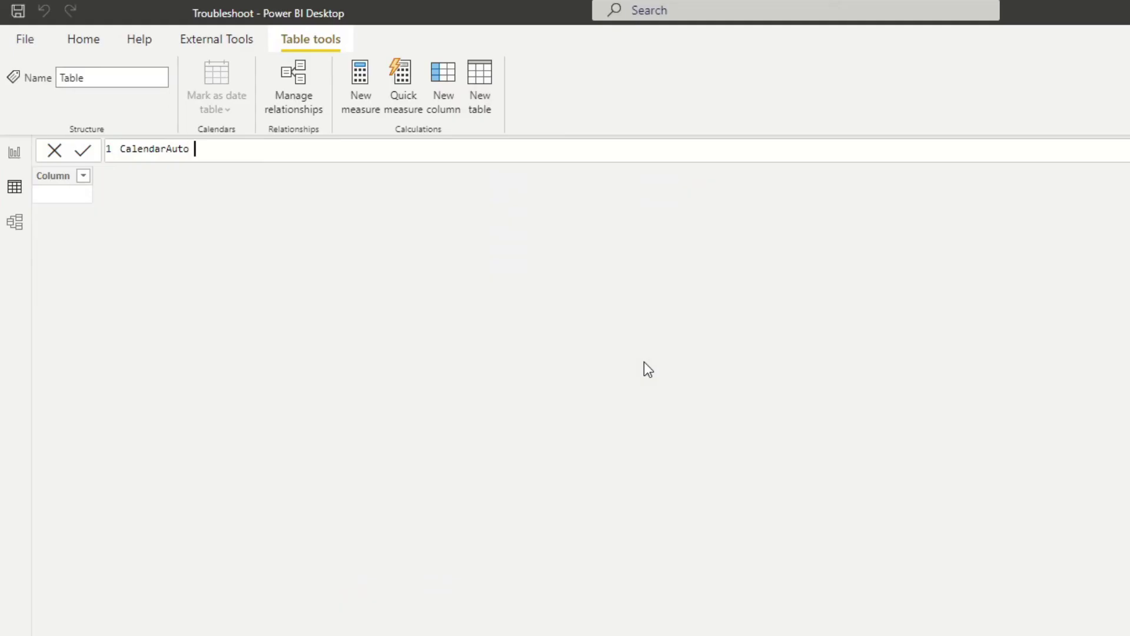
{"action": "type", "text": "= CALEND"}
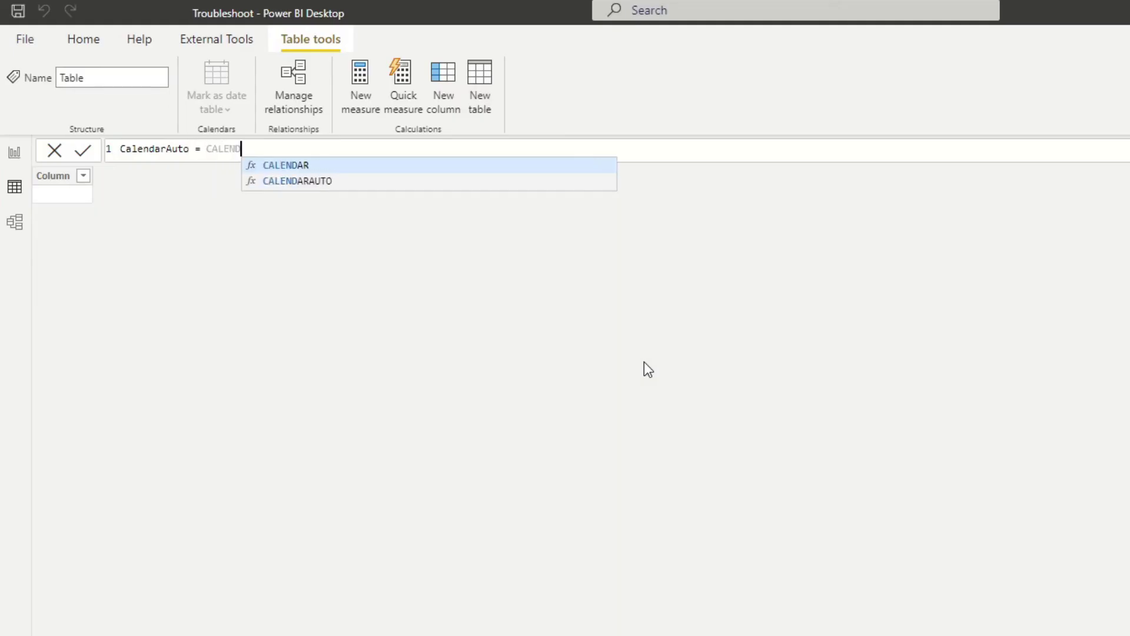
{"action": "key", "text": "Down"}
{"action": "key", "text": "Tab"}
{"action": "type", "text": ")"}
{"action": "key", "text": "Return"}
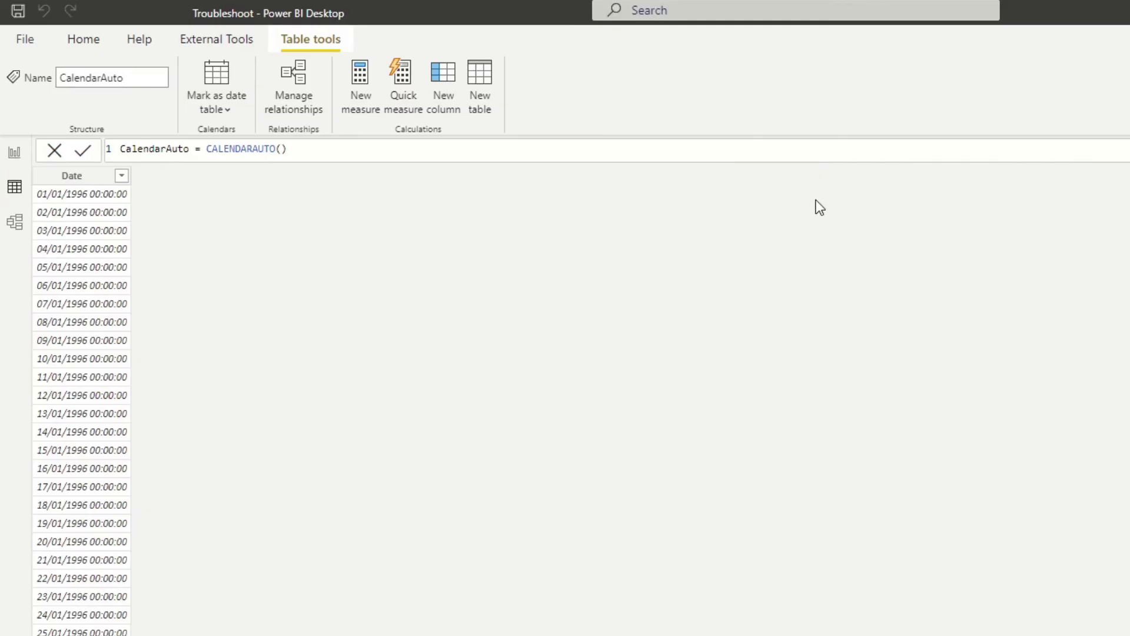
{"action": "scroll", "coordinate": [82, 355], "scroll_direction": "down", "scroll_amount": 20}
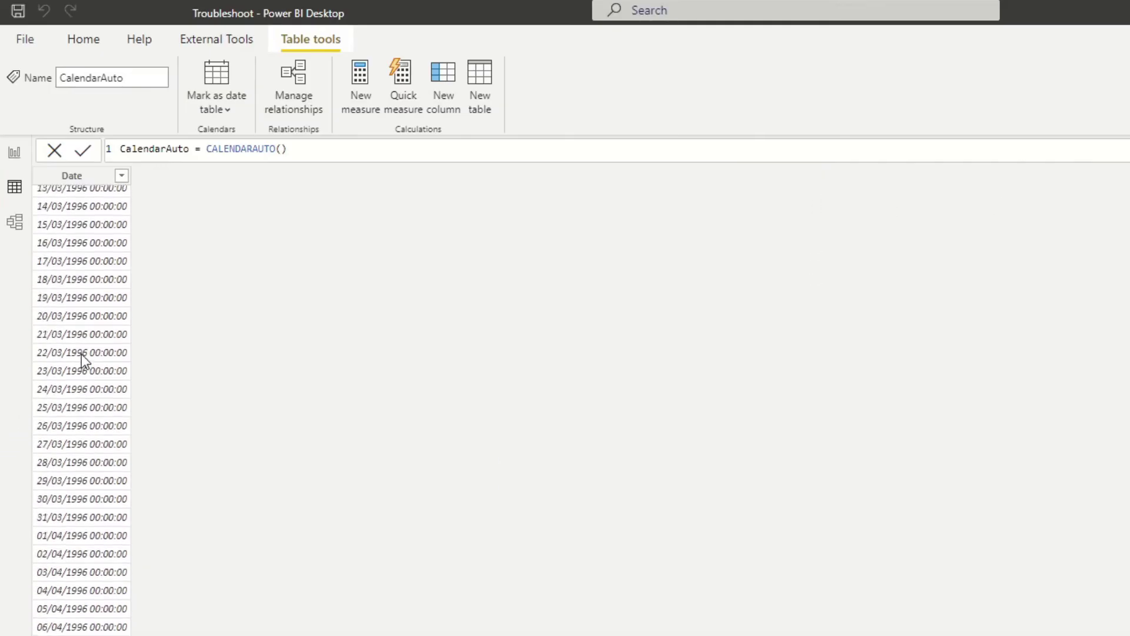
{"action": "scroll", "coordinate": [81, 354], "scroll_direction": "down", "scroll_amount": 20}
{"action": "scroll", "coordinate": [81, 354], "scroll_direction": "up", "scroll_amount": 20}
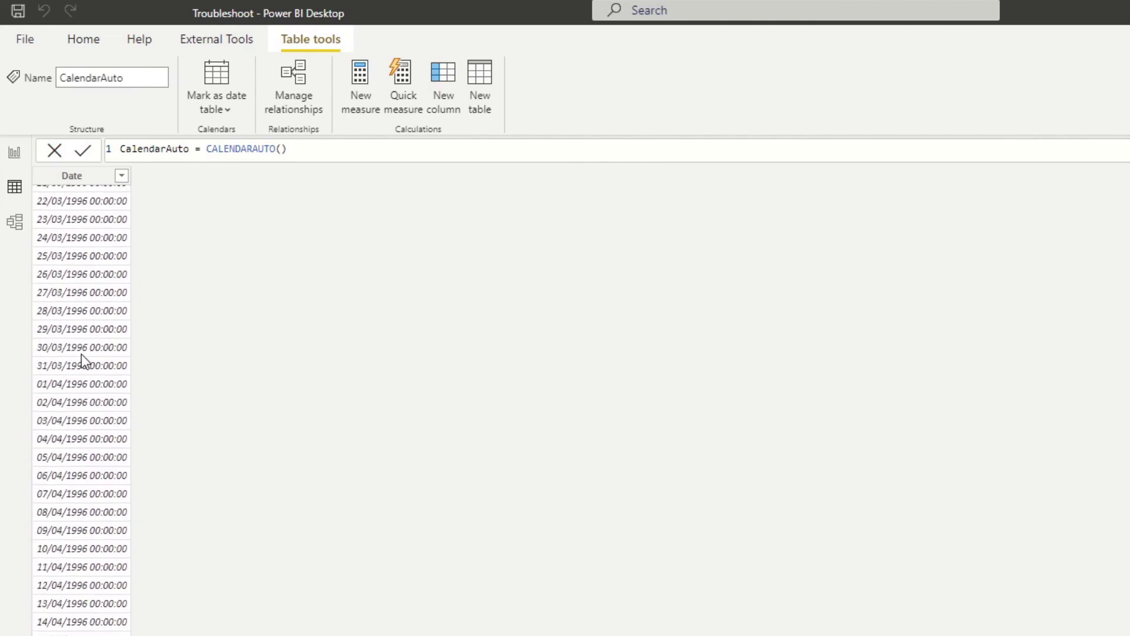
{"action": "scroll", "coordinate": [81, 354], "scroll_direction": "up", "scroll_amount": 20}
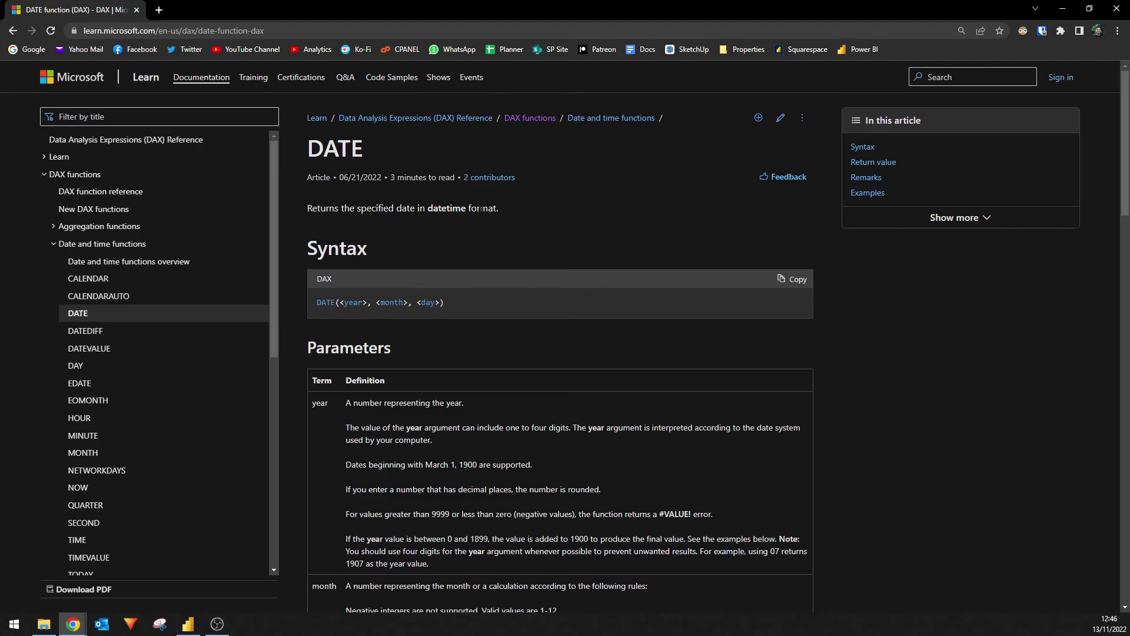
{"action": "scroll", "coordinate": [482, 395], "scroll_direction": "down", "scroll_amount": 1}
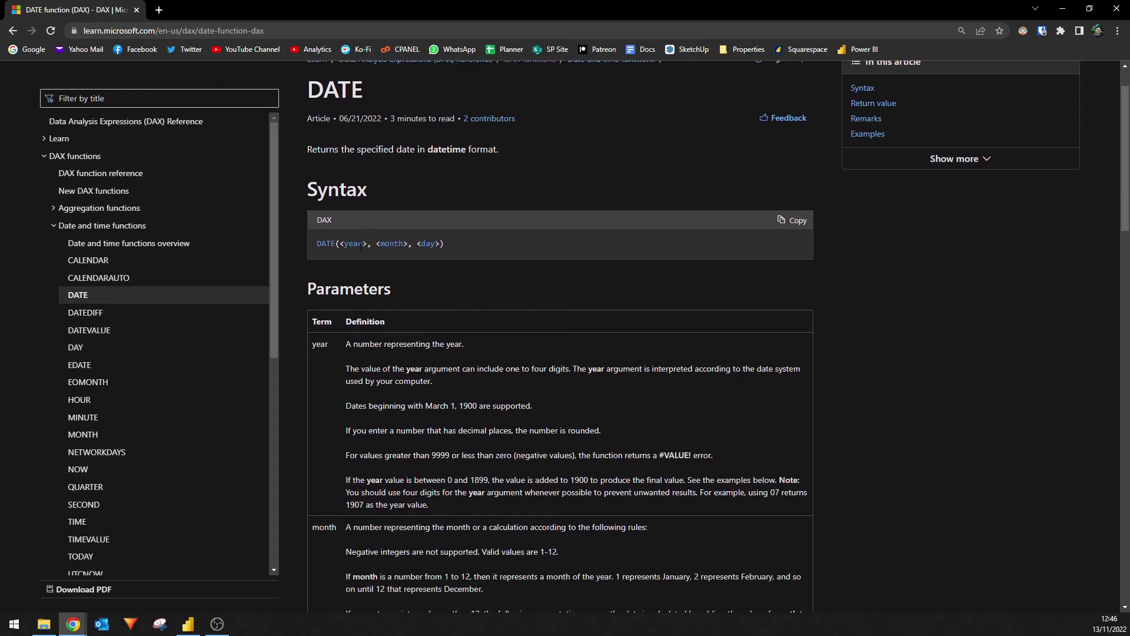
{"action": "scroll", "coordinate": [361, 247], "scroll_direction": "down", "scroll_amount": 1}
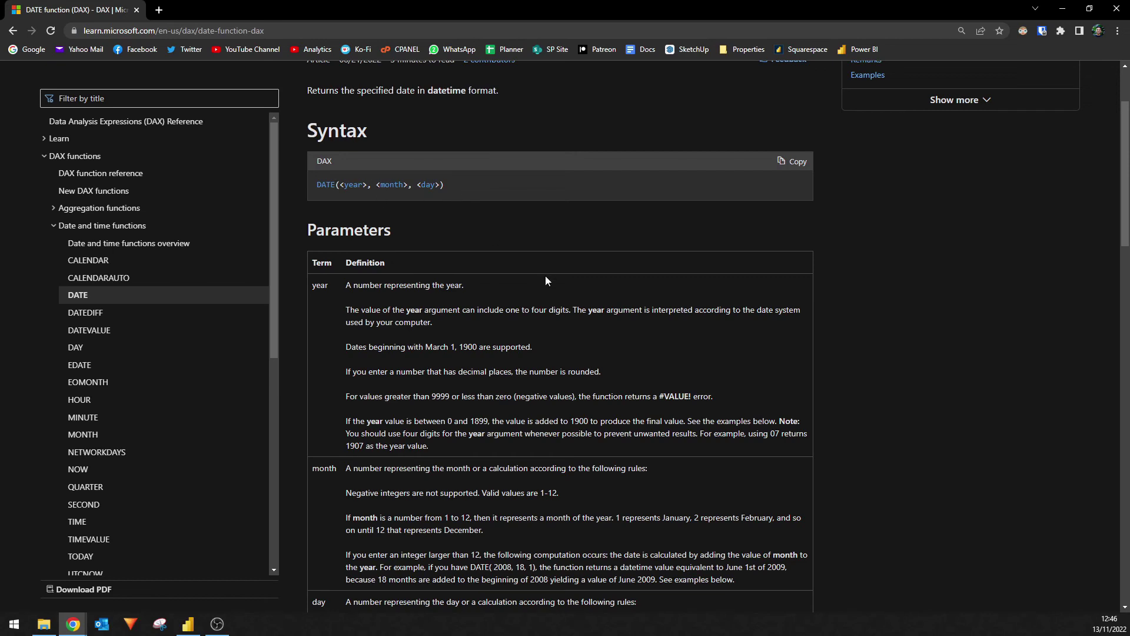
{"action": "scroll", "coordinate": [545, 276], "scroll_direction": "down", "scroll_amount": 1}
{"action": "scroll", "coordinate": [546, 278], "scroll_direction": "down", "scroll_amount": 3}
{"action": "scroll", "coordinate": [545, 277], "scroll_direction": "up", "scroll_amount": 1}
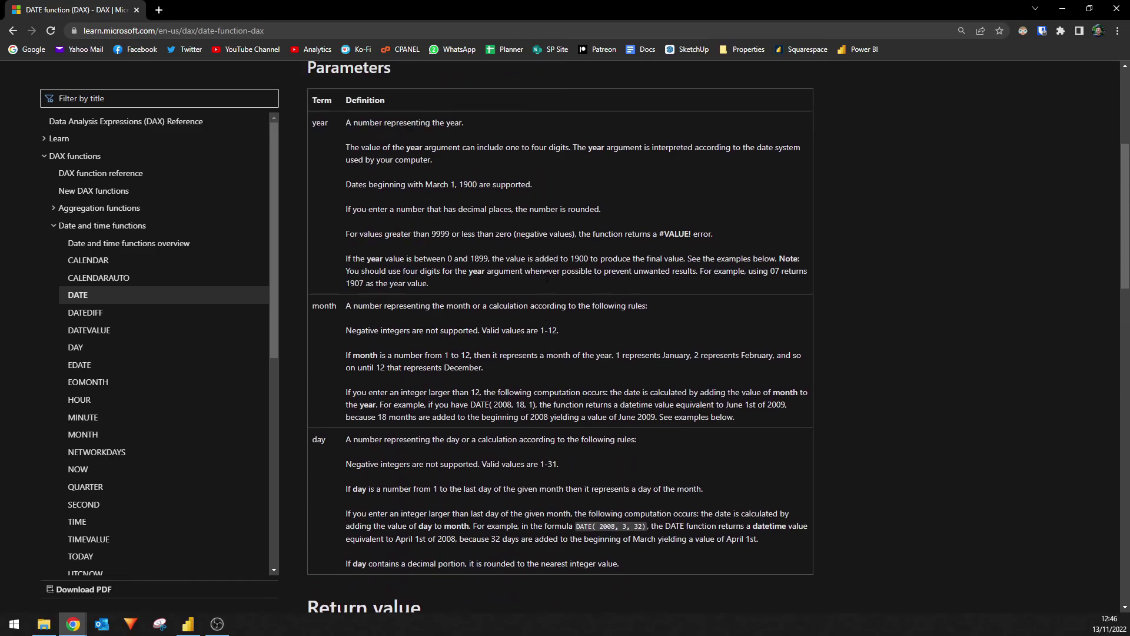
{"action": "scroll", "coordinate": [485, 200], "scroll_direction": "up", "scroll_amount": 3}
{"action": "scroll", "coordinate": [463, 325], "scroll_direction": "down", "scroll_amount": 1}
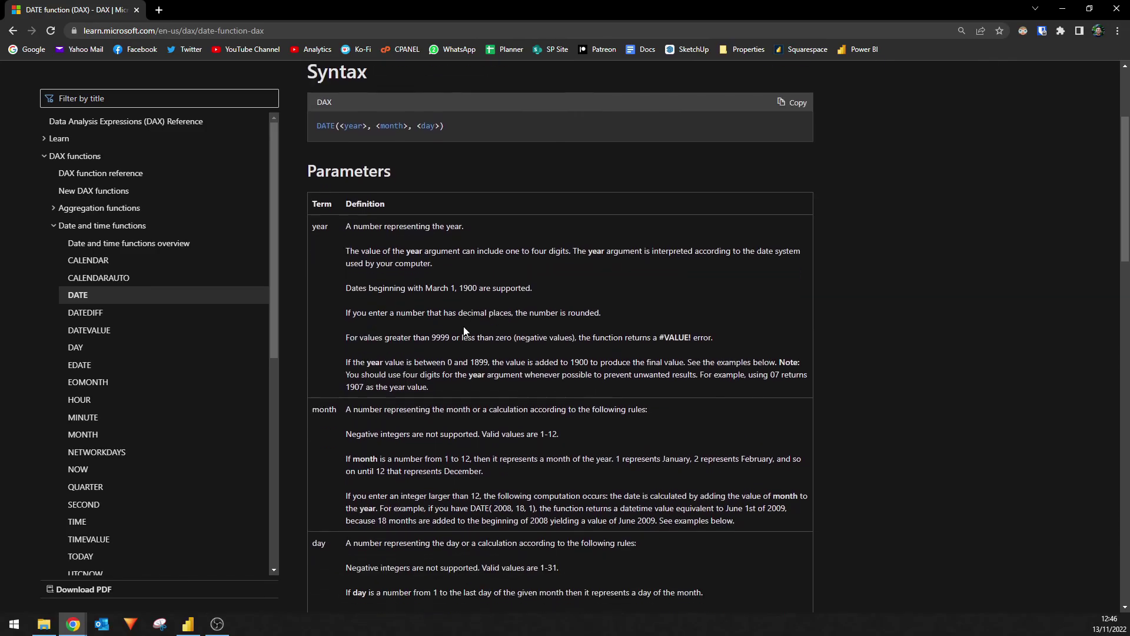
{"action": "scroll", "coordinate": [464, 332], "scroll_direction": "down", "scroll_amount": 5}
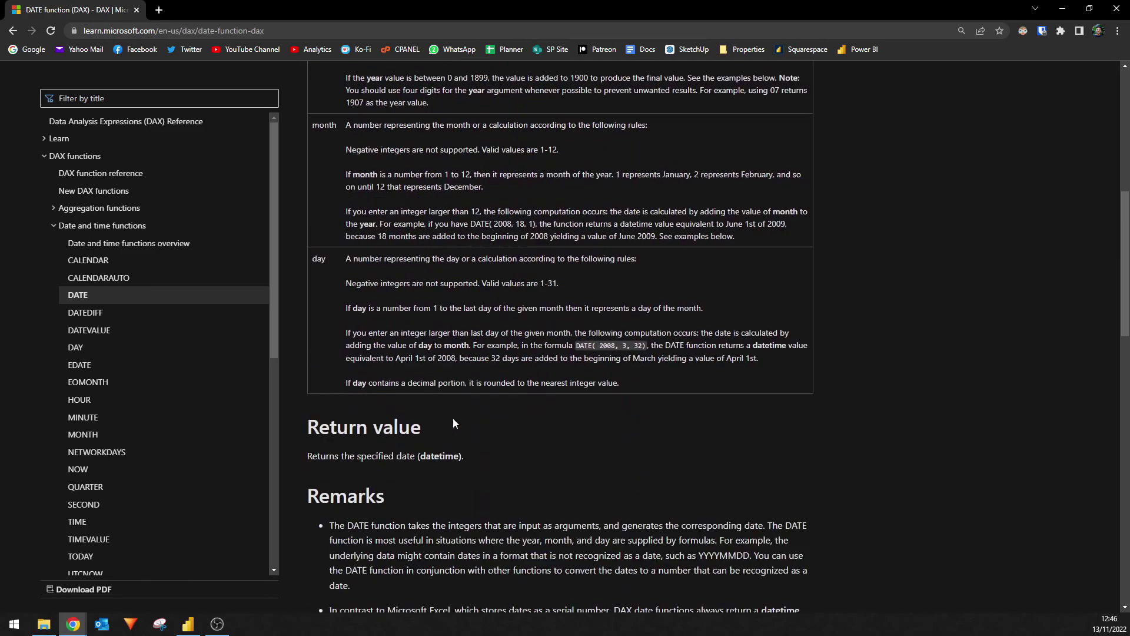
{"action": "scroll", "coordinate": [453, 423], "scroll_direction": "up", "scroll_amount": 4}
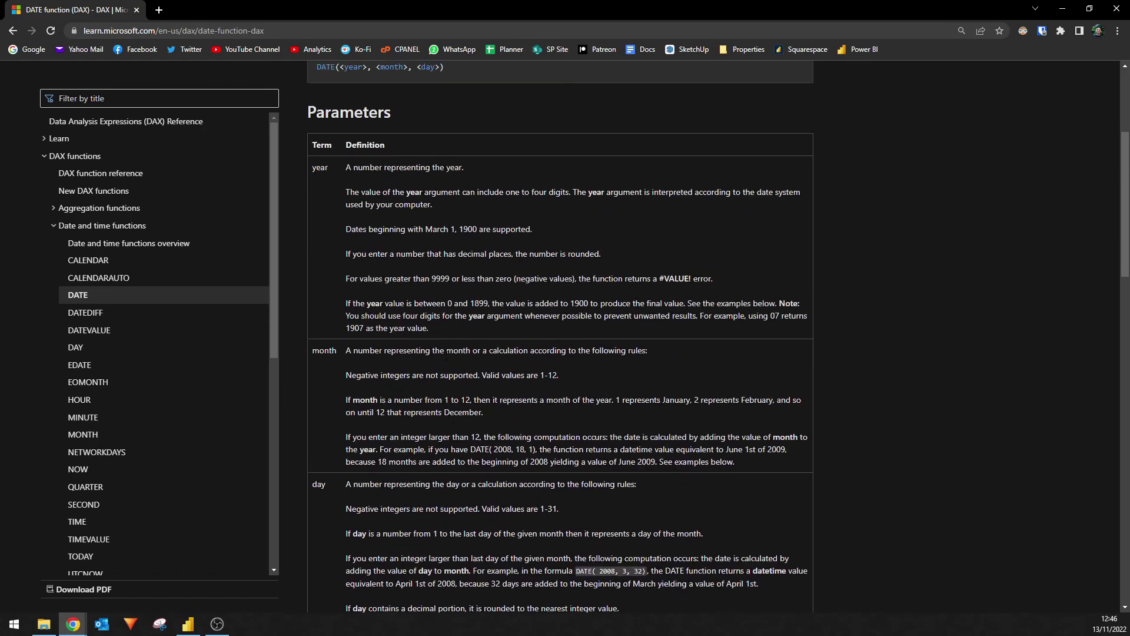
{"action": "scroll", "coordinate": [446, 356], "scroll_direction": "down", "scroll_amount": 2}
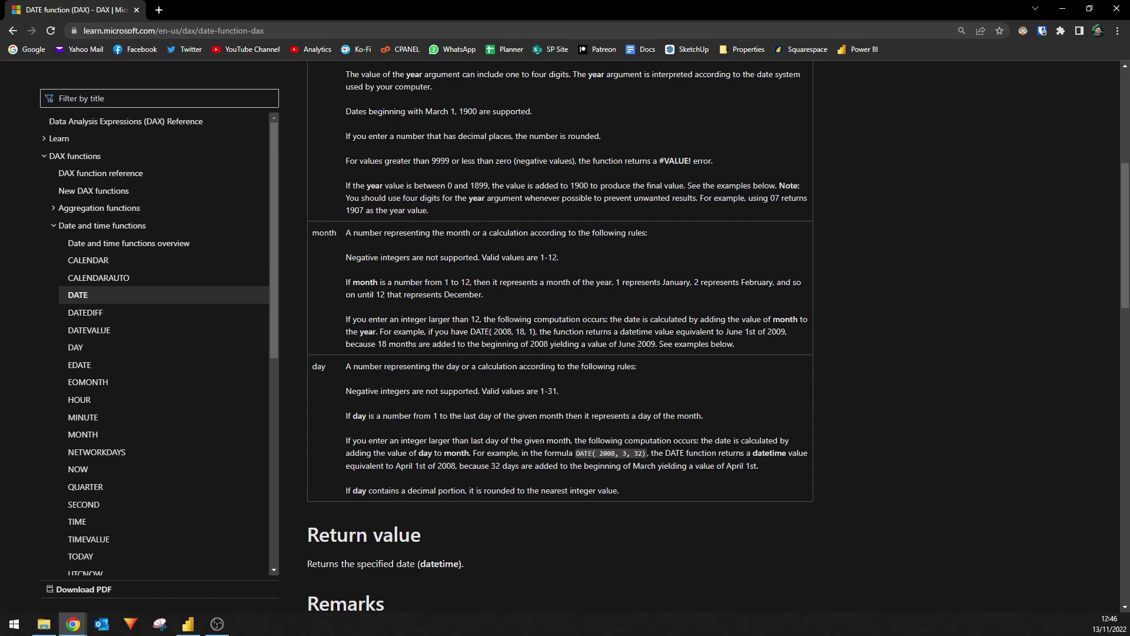
{"action": "scroll", "coordinate": [452, 346], "scroll_direction": "up", "scroll_amount": 2}
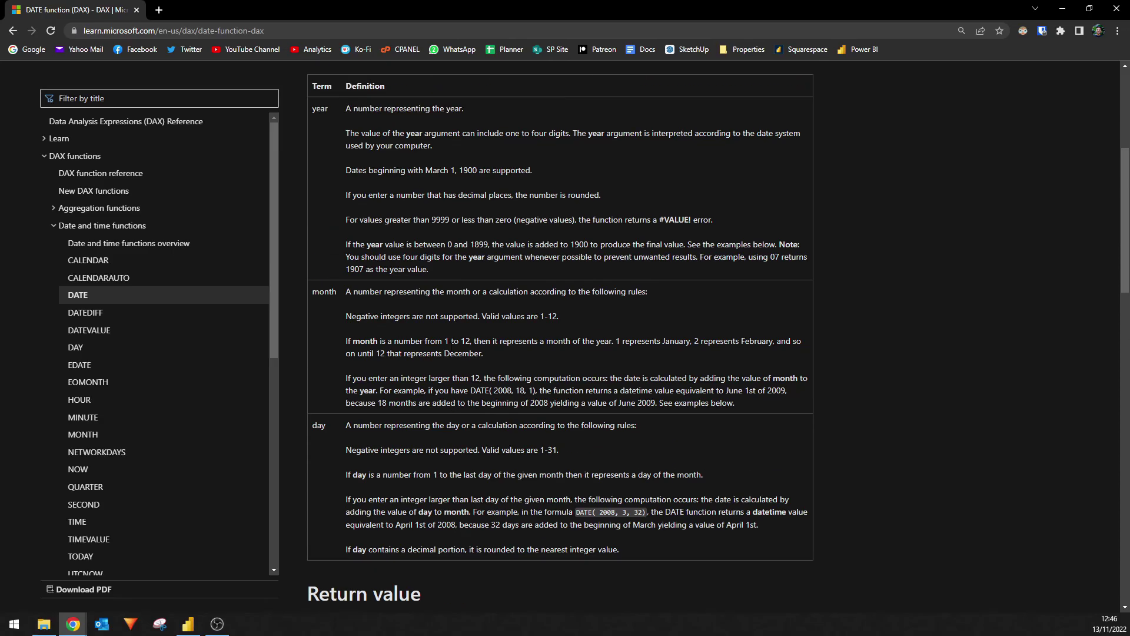
{"action": "scroll", "coordinate": [452, 347], "scroll_direction": "up", "scroll_amount": 2}
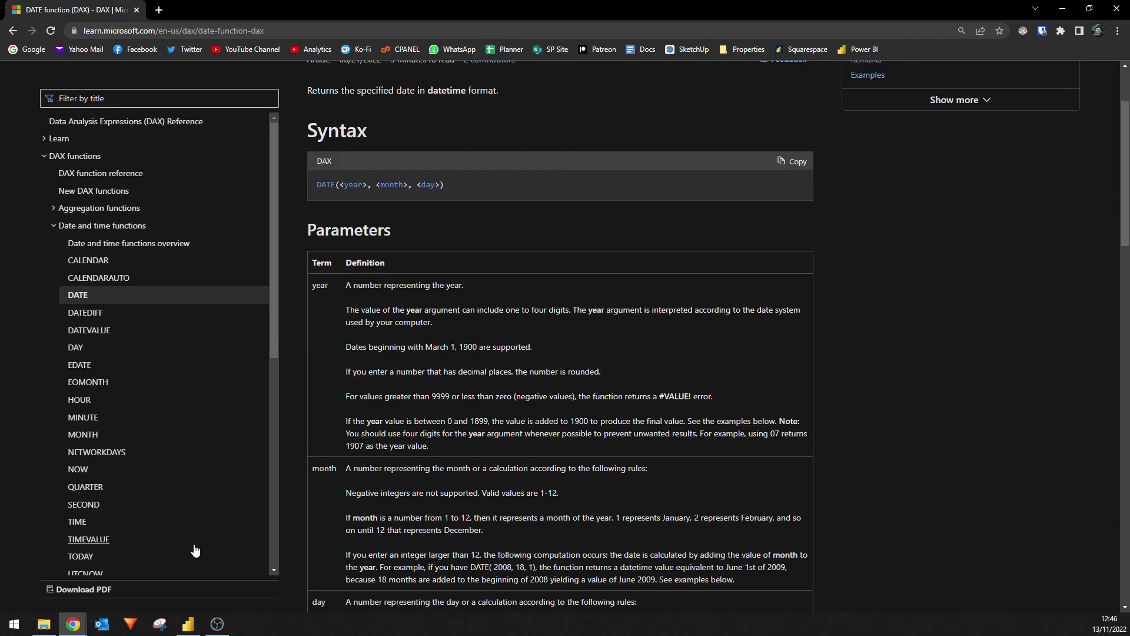
Add the missing day ', 1' to the Date Test DATE formula so rows show 01/11/2022.
{"action": "left_click", "coordinate": [188, 622]}
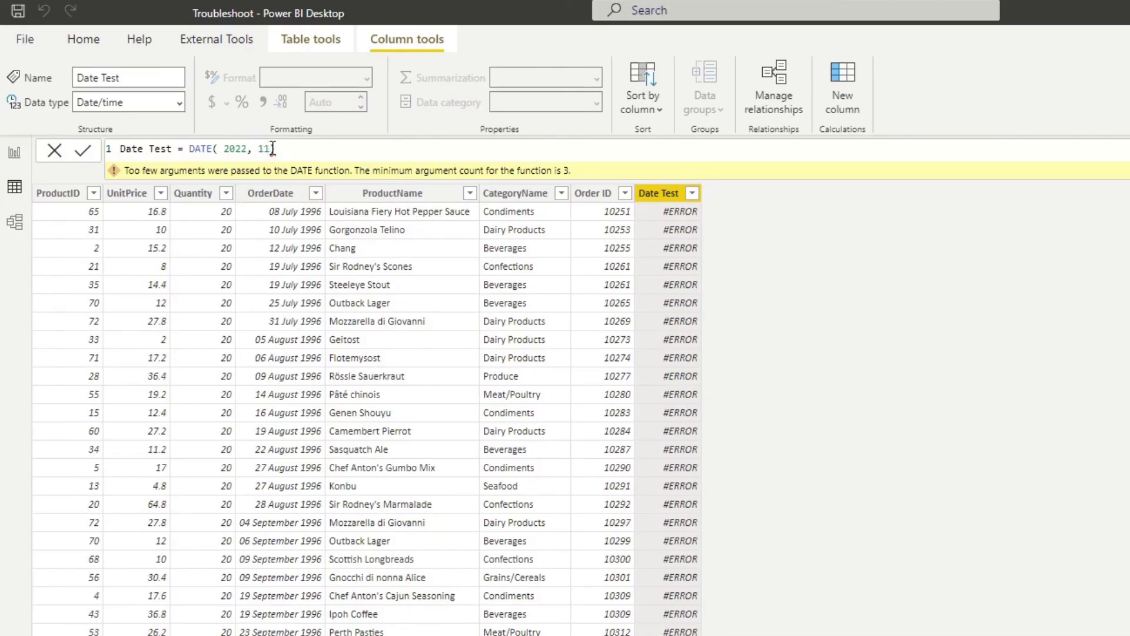
{"action": "mouse_move", "coordinate": [274, 148]}
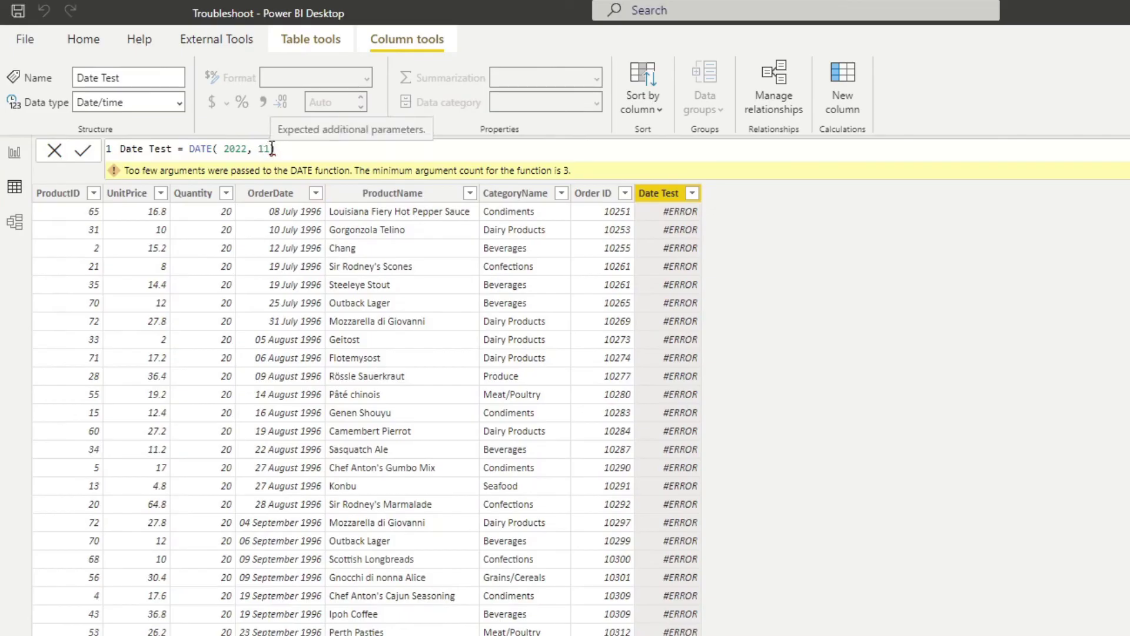
{"action": "left_click", "coordinate": [272, 149]}
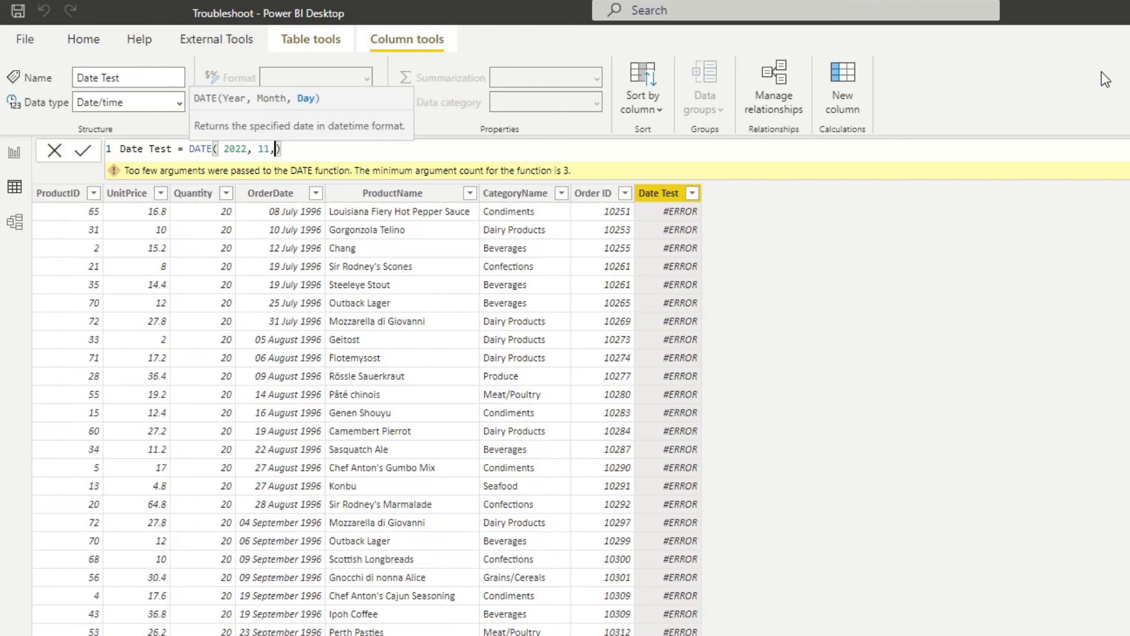
{"action": "type", "text": ", 1"}
{"action": "key", "text": "Return"}
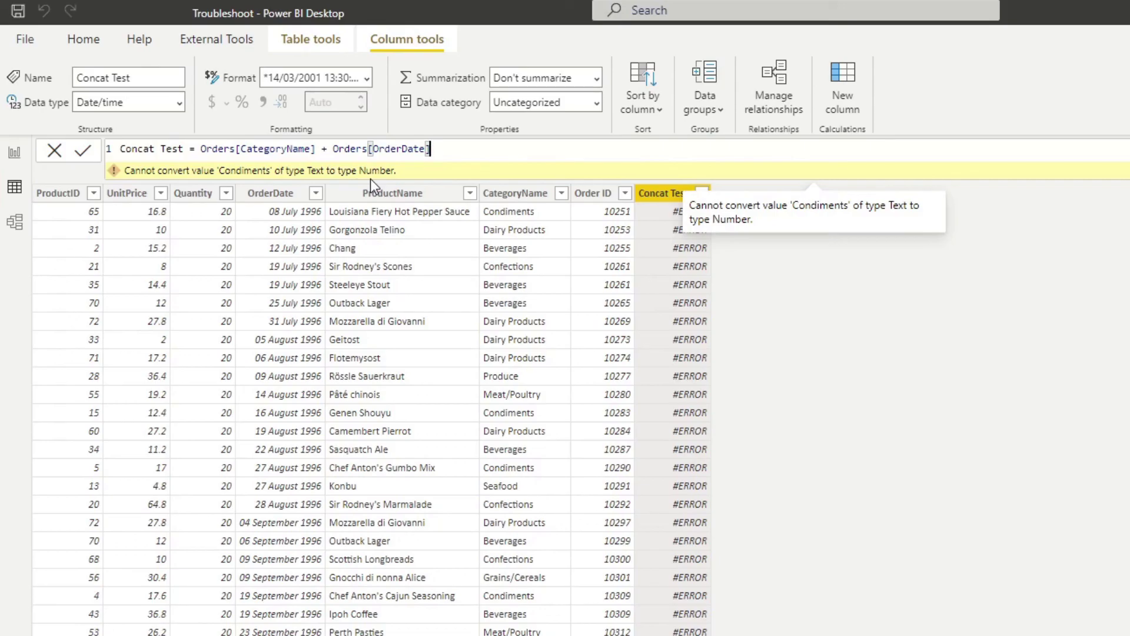
Replace the + with & between Orders[CategoryName] and Orders[OrderDate] in the Concat Test formula.
{"action": "left_click", "coordinate": [328, 148]}
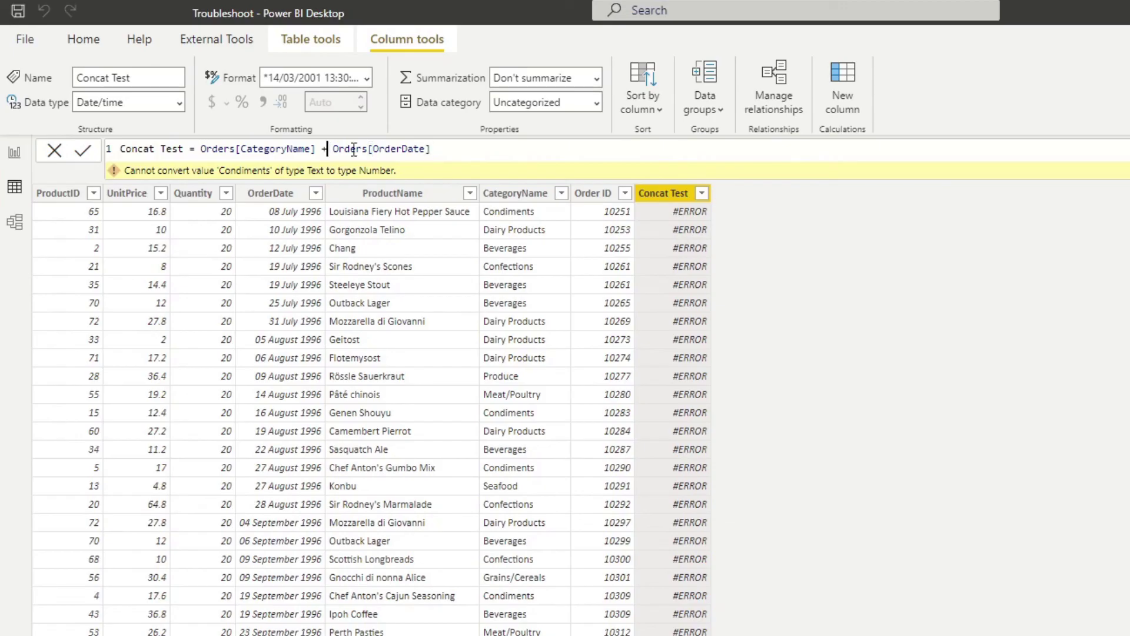
{"action": "key", "text": "BackSpace"}
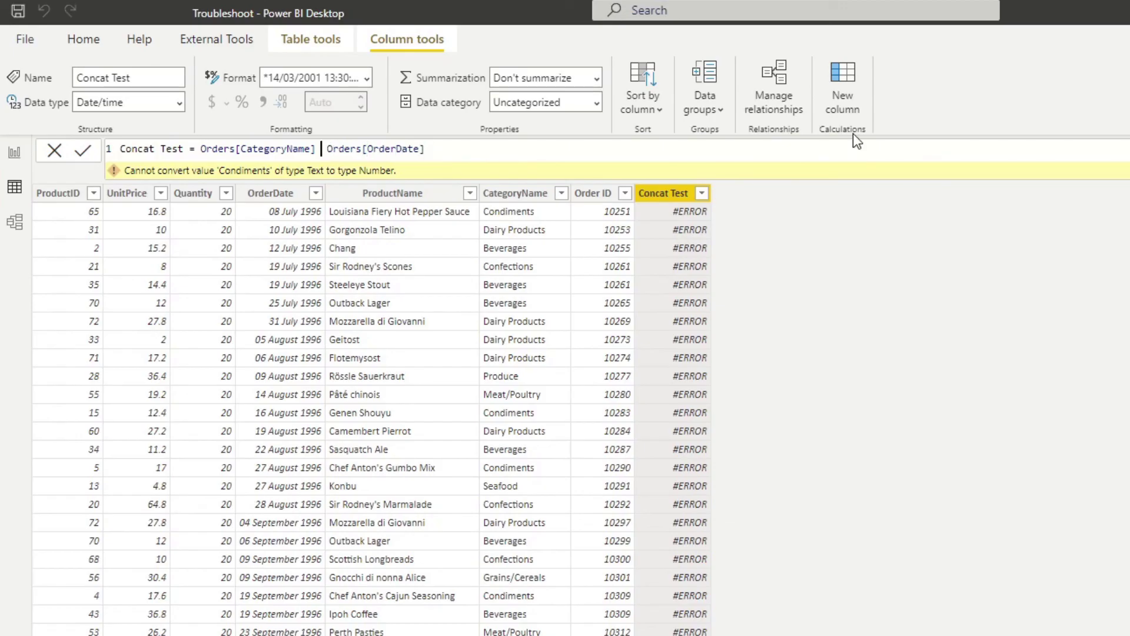
{"action": "type", "text": "&"}
{"action": "key", "text": "Return"}
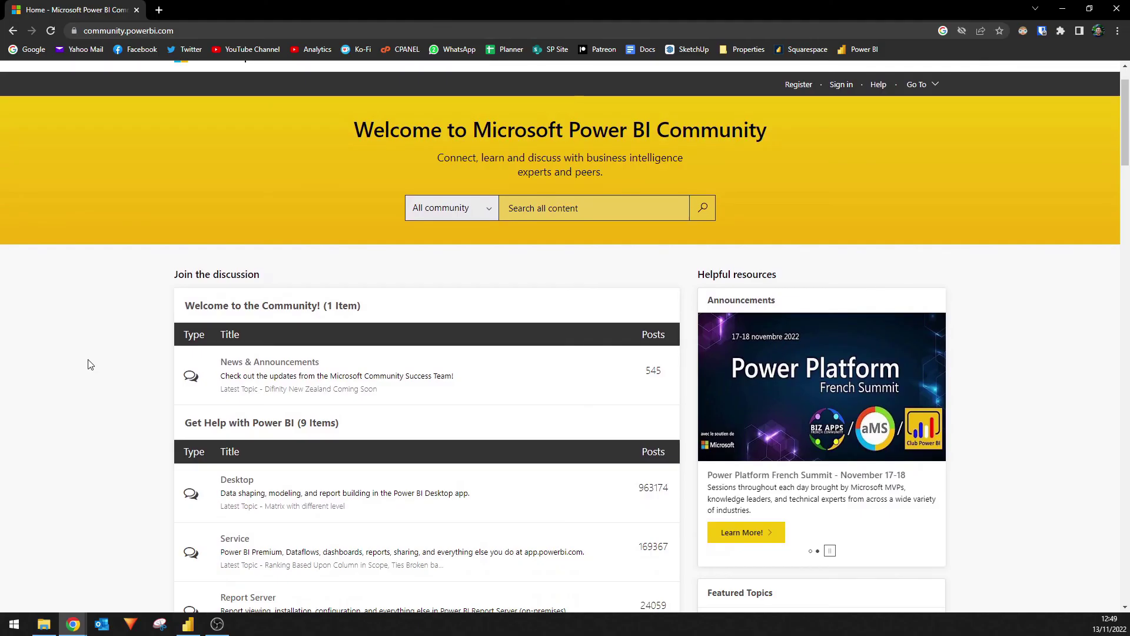
Scroll down the Power BI Community home page to the forum list, including DAX Commands and Tips.
{"action": "scroll", "coordinate": [90, 365], "scroll_direction": "down", "scroll_amount": 2}
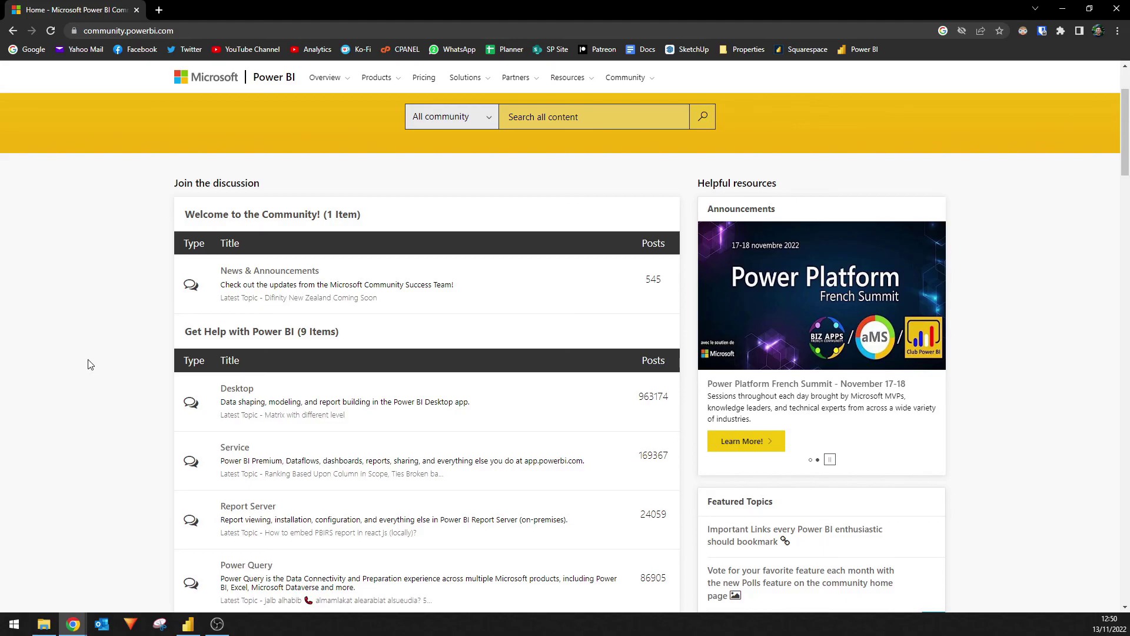
{"action": "scroll", "coordinate": [90, 365], "scroll_direction": "down", "scroll_amount": 1}
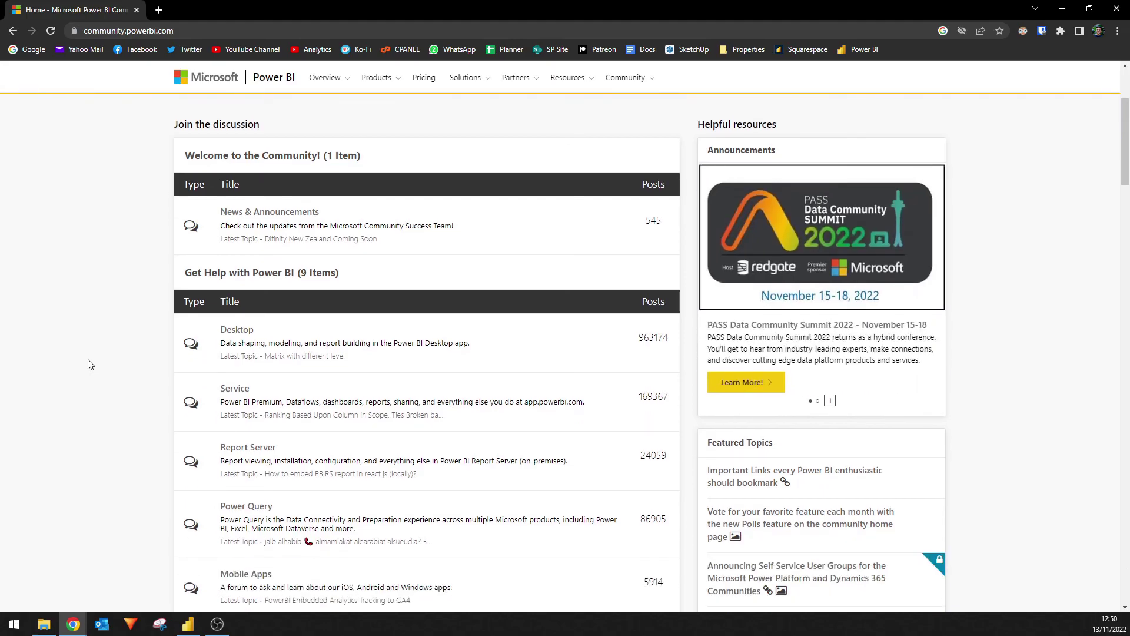
{"action": "scroll", "coordinate": [89, 365], "scroll_direction": "down", "scroll_amount": 4}
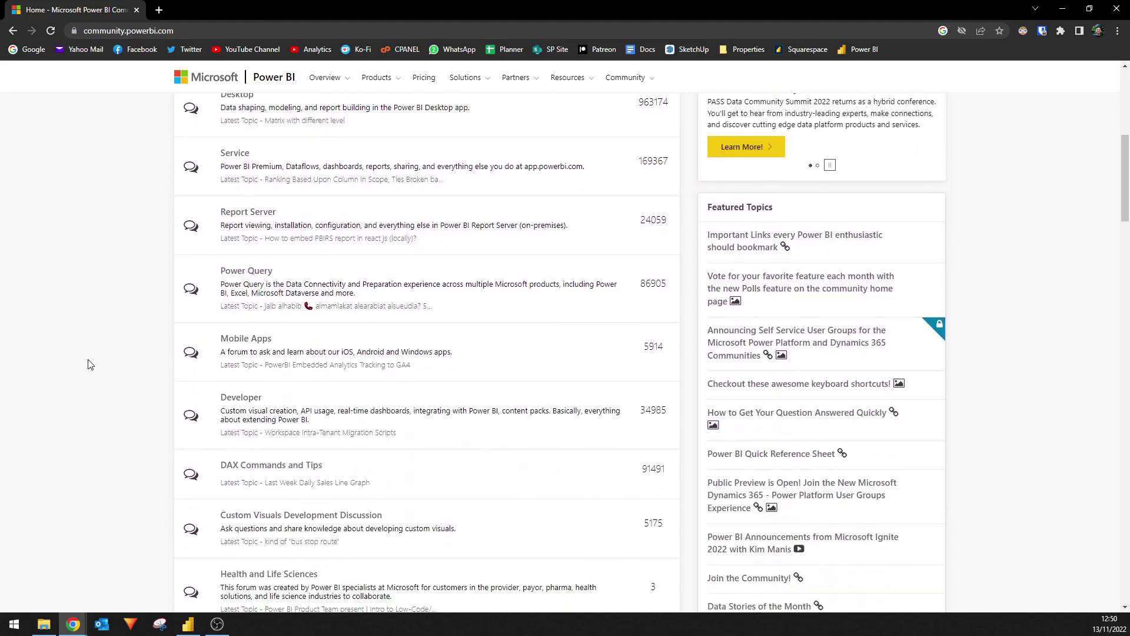